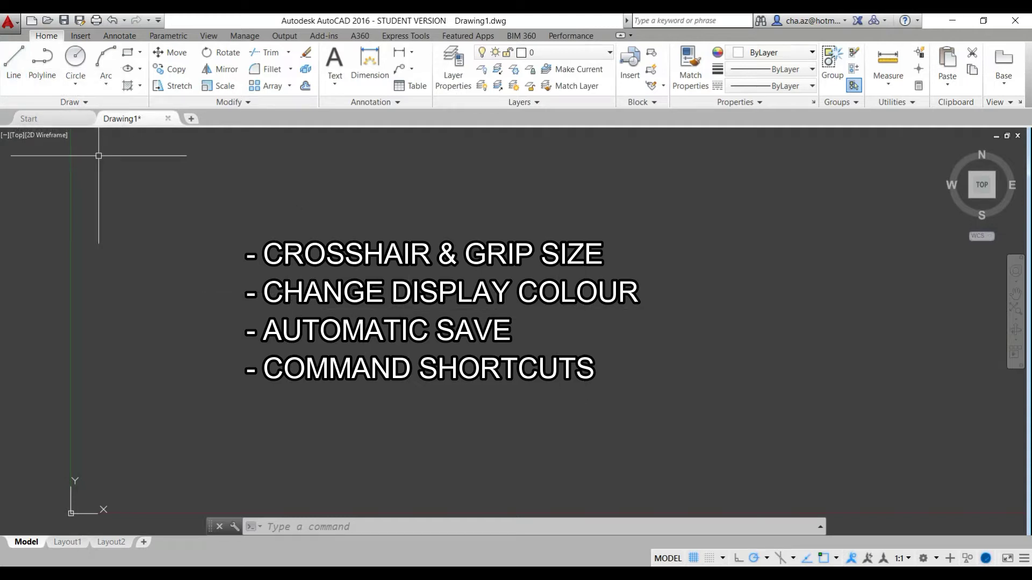
Enlarge the crosshair size to 72 in the display options and accept the change.
left_click(9, 22)
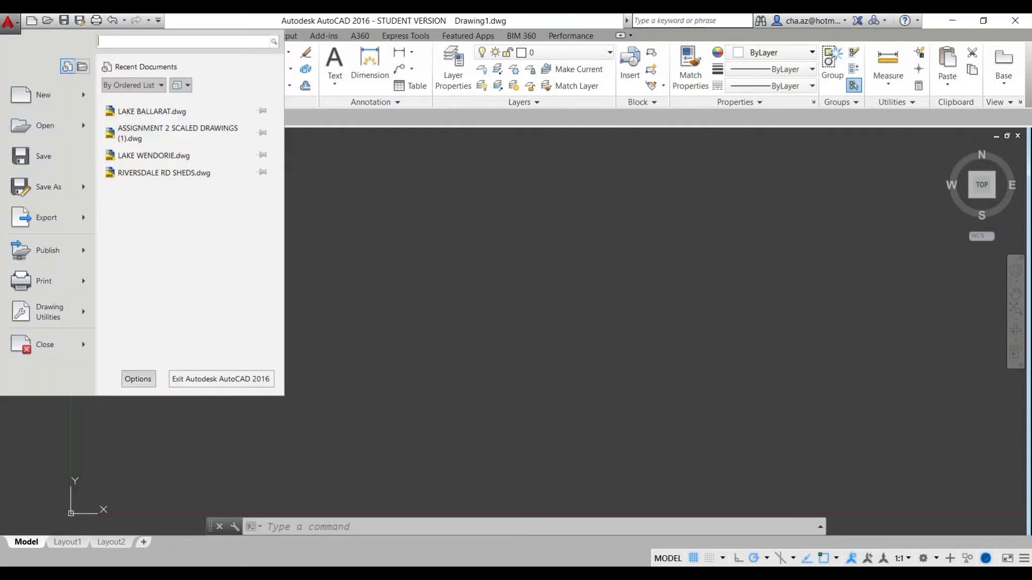
left_click(131, 375)
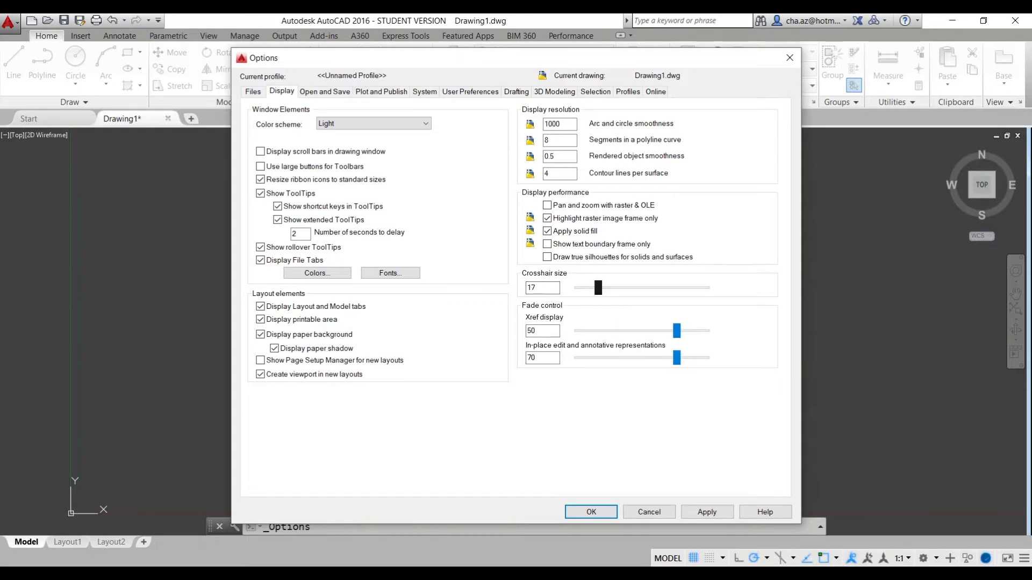
left_click_drag(598, 288, 669, 288)
left_click(591, 511)
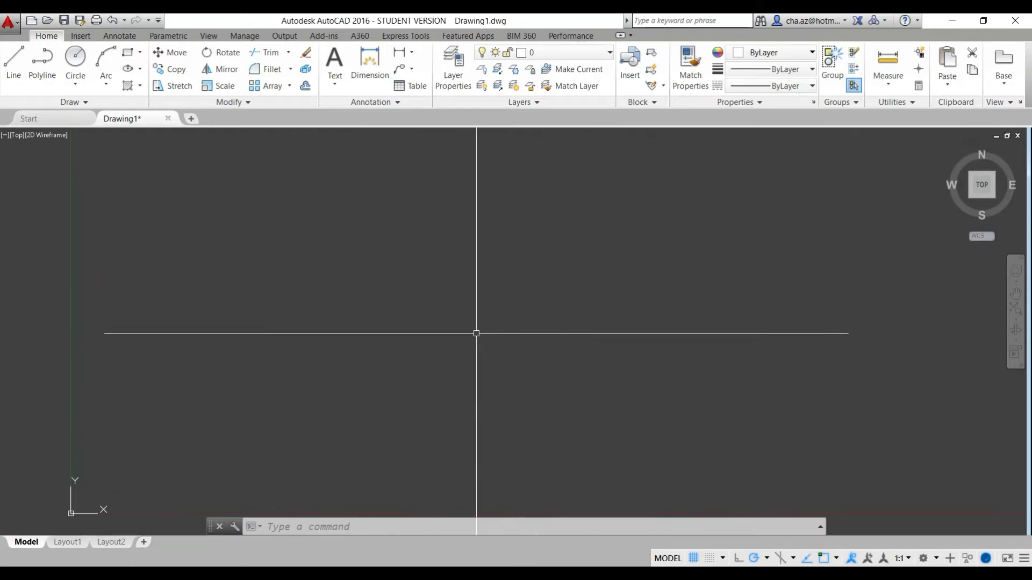
Reopen the options and set the interface color scheme to Dark.
type("op")
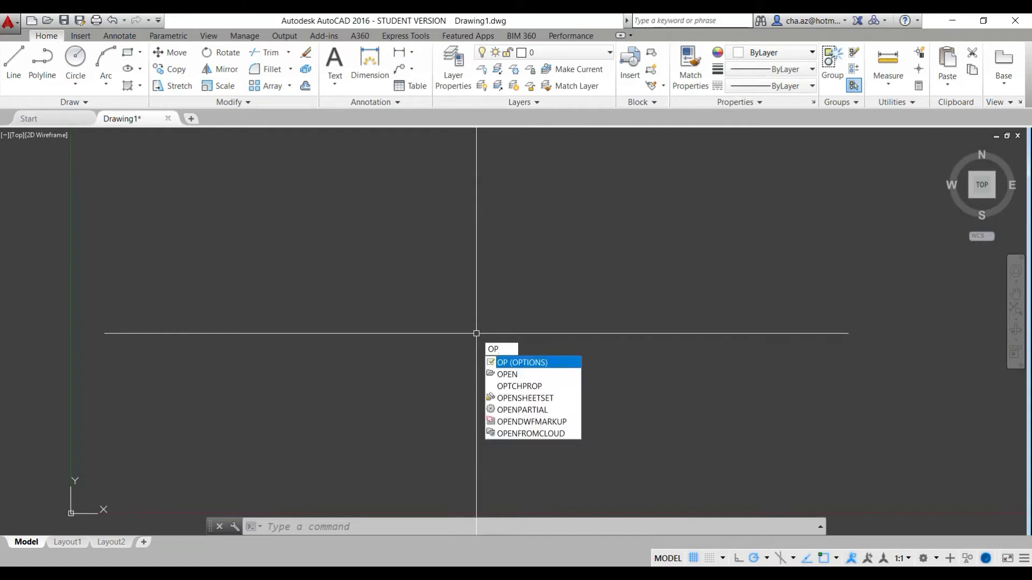
key("Return")
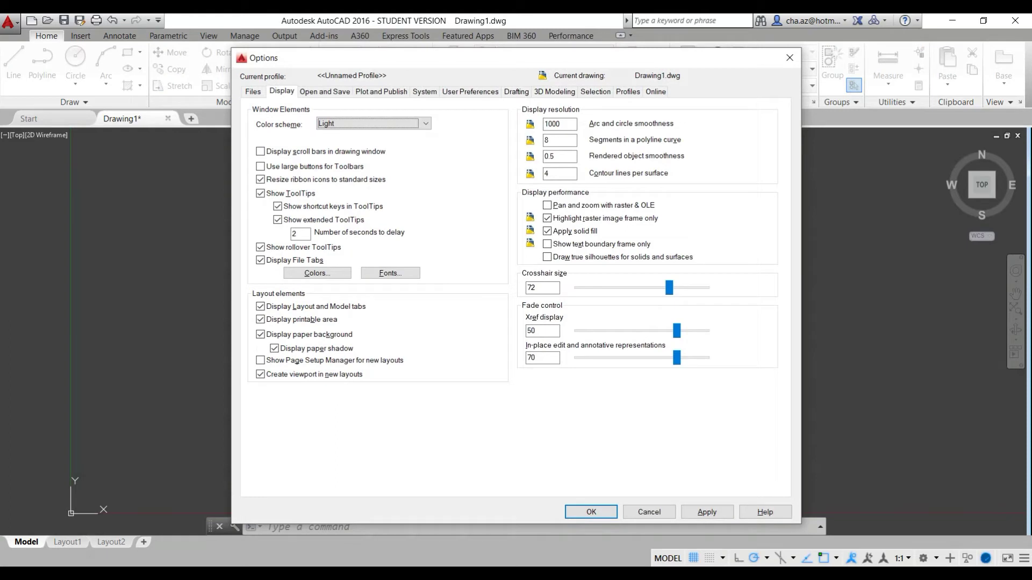
left_click(417, 123)
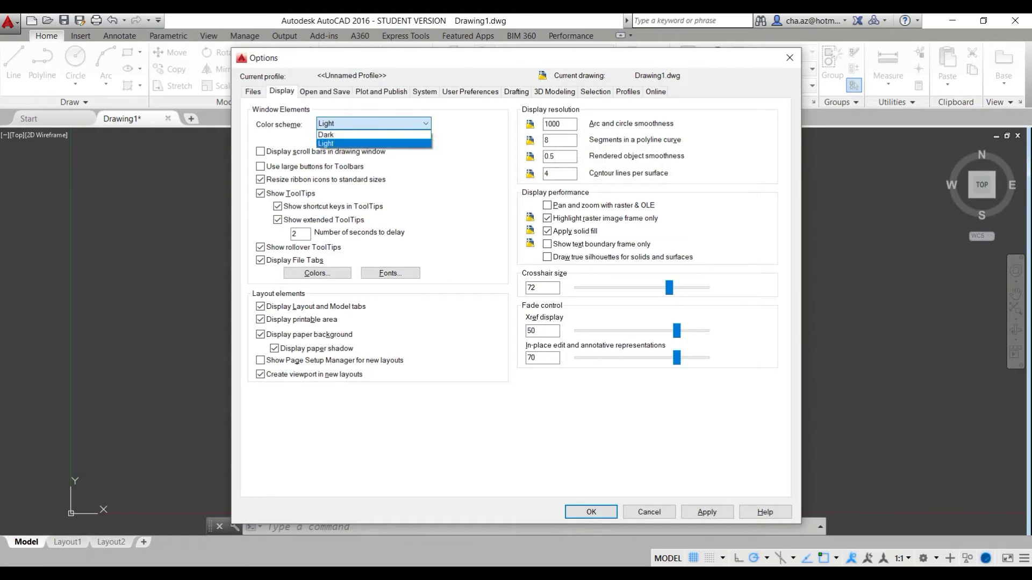
left_click(417, 134)
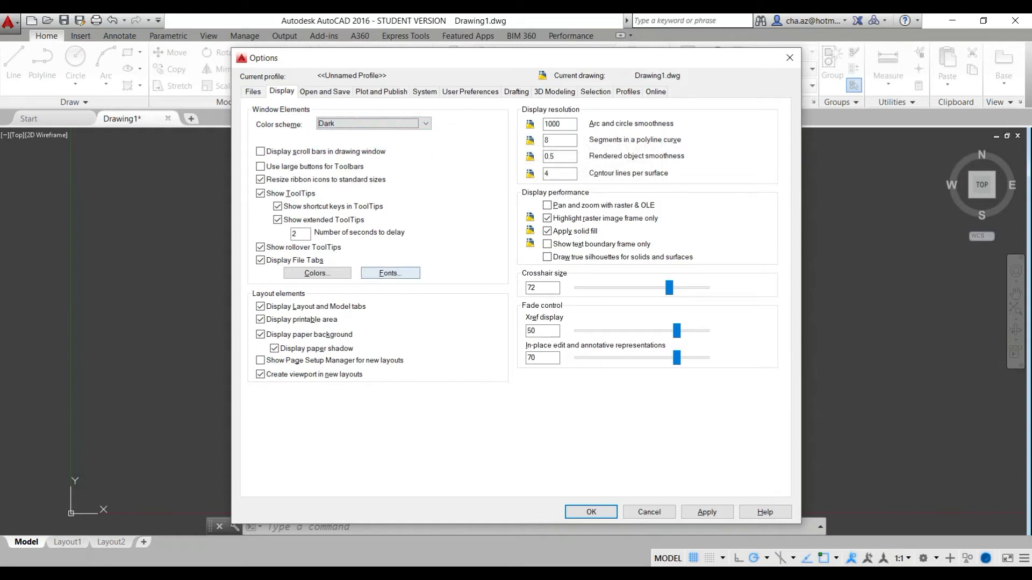
Set the uniform background color of the 2D model space to Black and accept the display options.
left_click(317, 273)
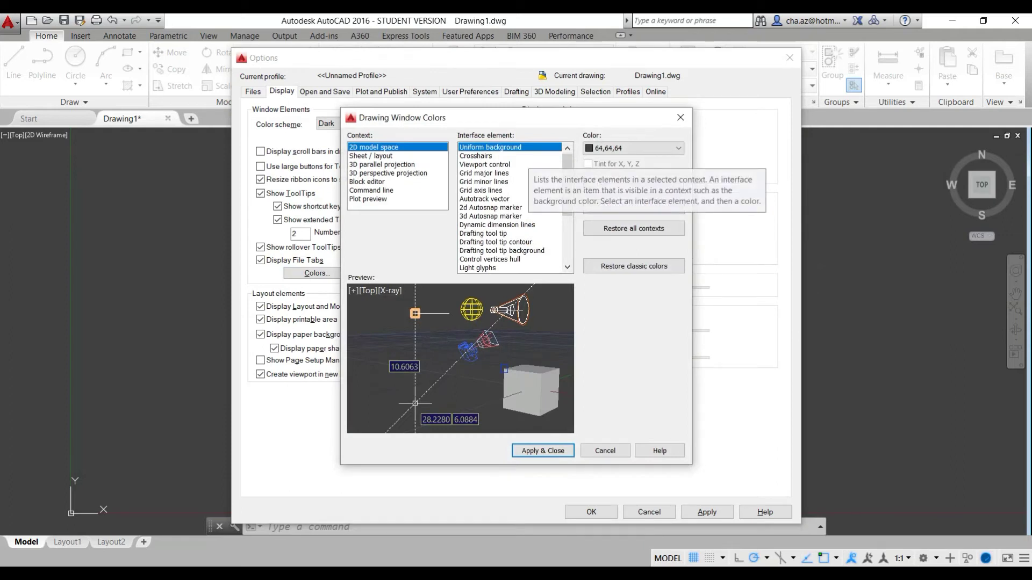
left_click(633, 148)
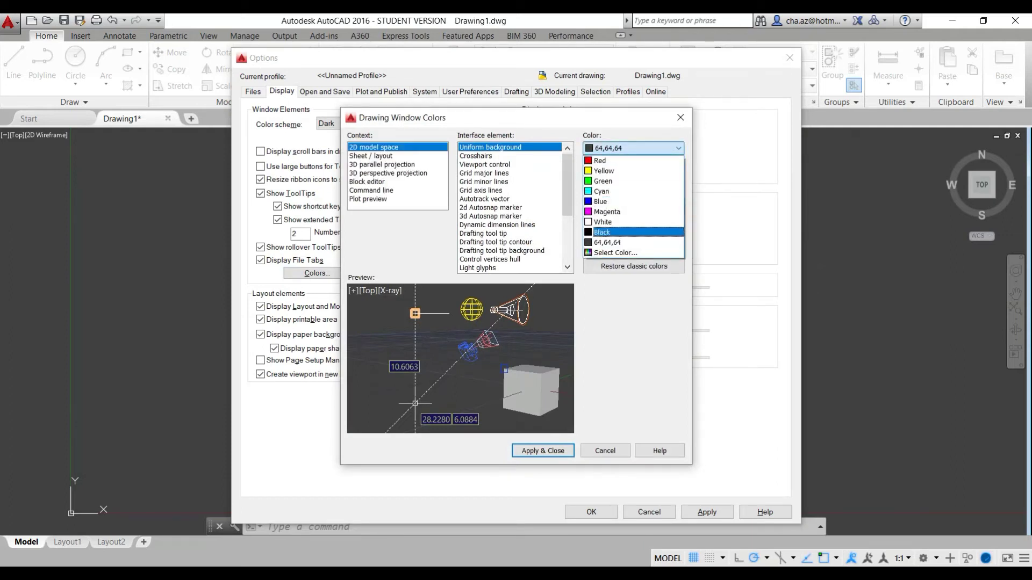
left_click(633, 232)
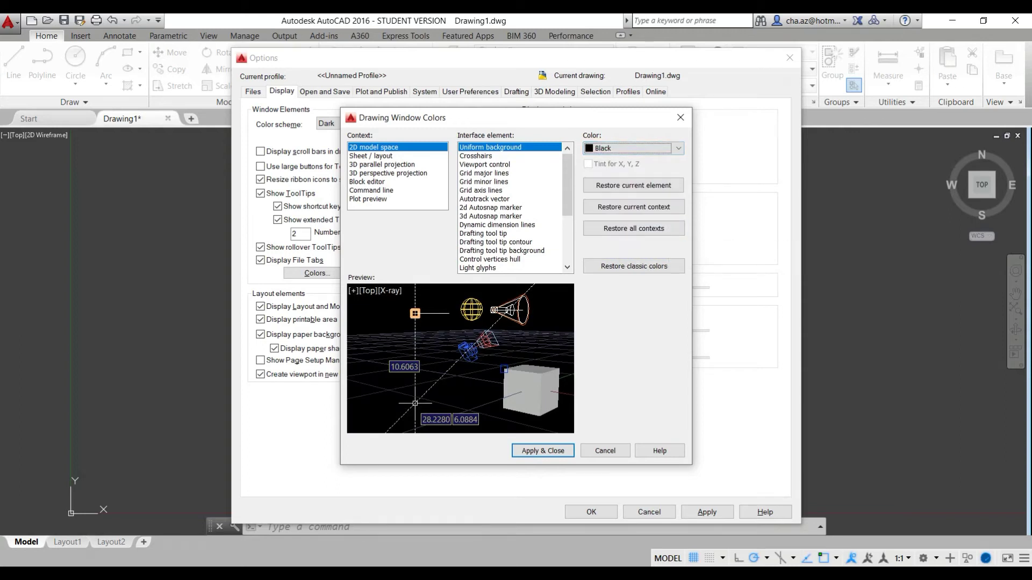
left_click(542, 451)
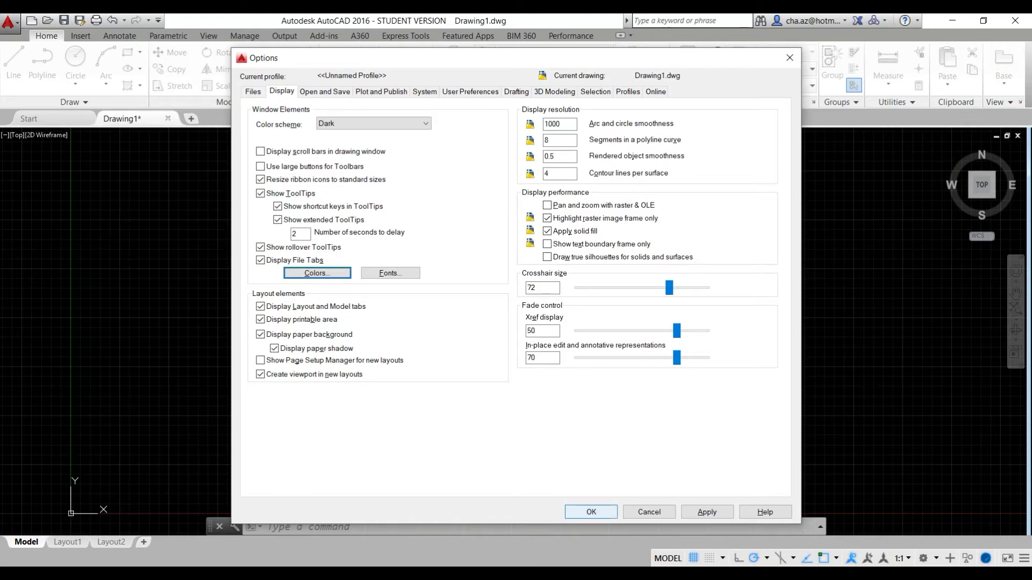
left_click(590, 512)
left_click(591, 511)
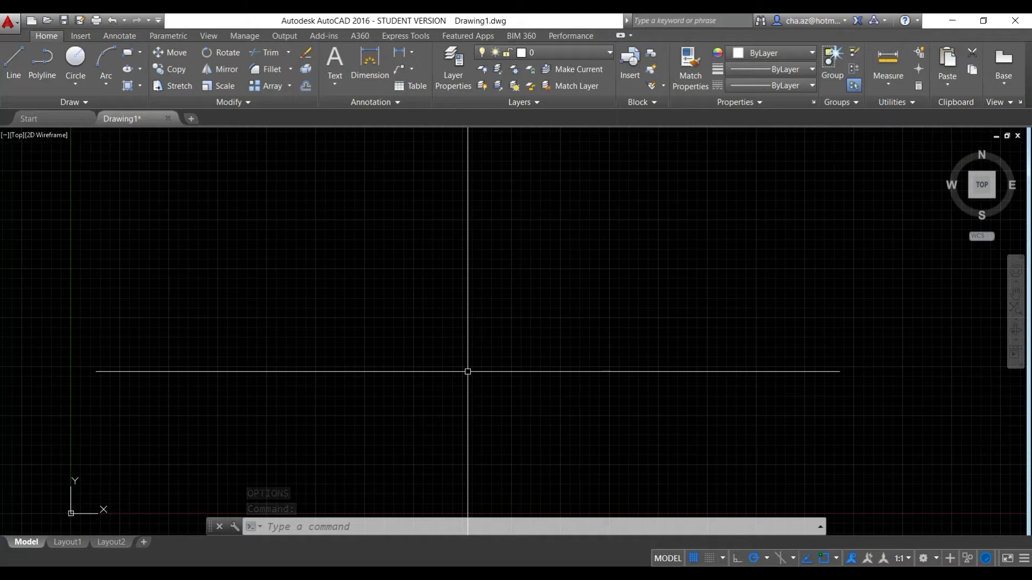
Enlarge the selection pickbox to about the middle of its range and try it with selection windows in the empty drawing area.
type("OP")
key("Return")
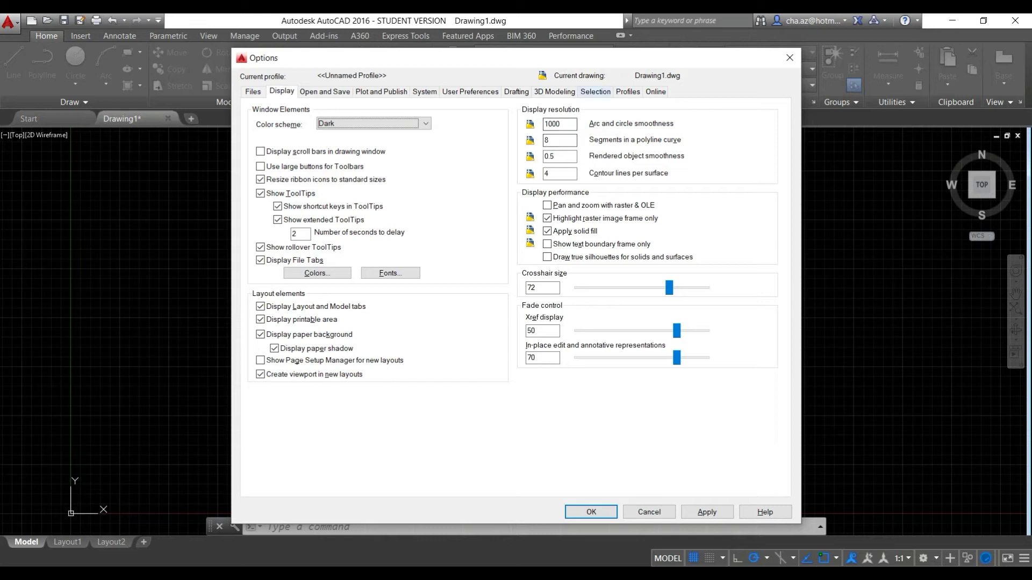
left_click(595, 91)
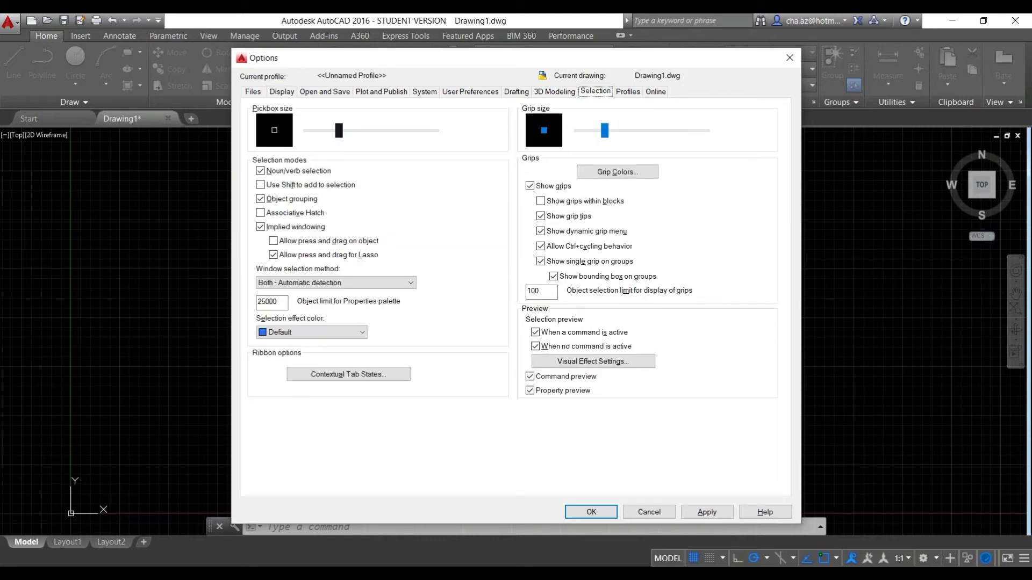
left_click_drag(338, 130, 378, 129)
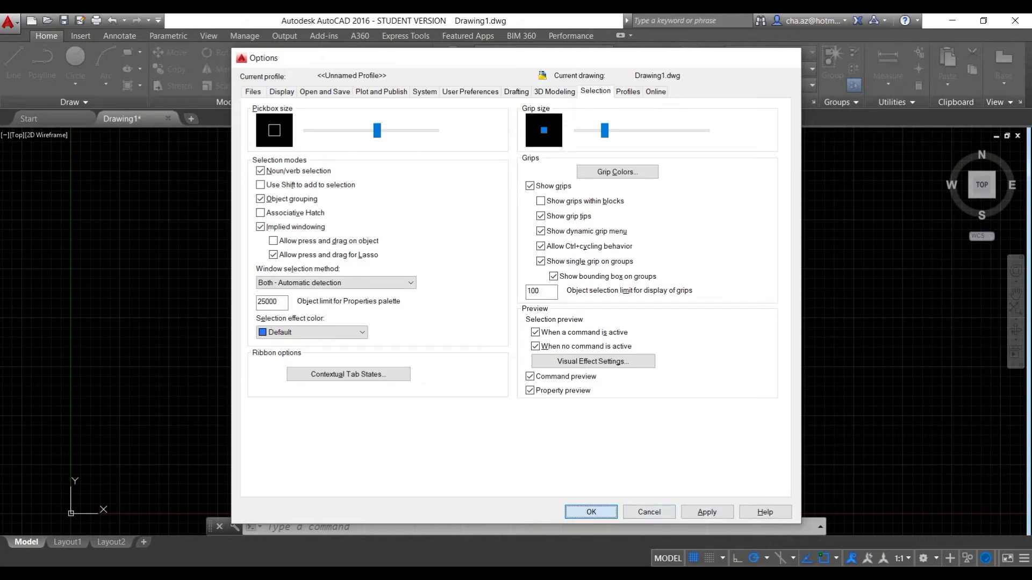
left_click(591, 511)
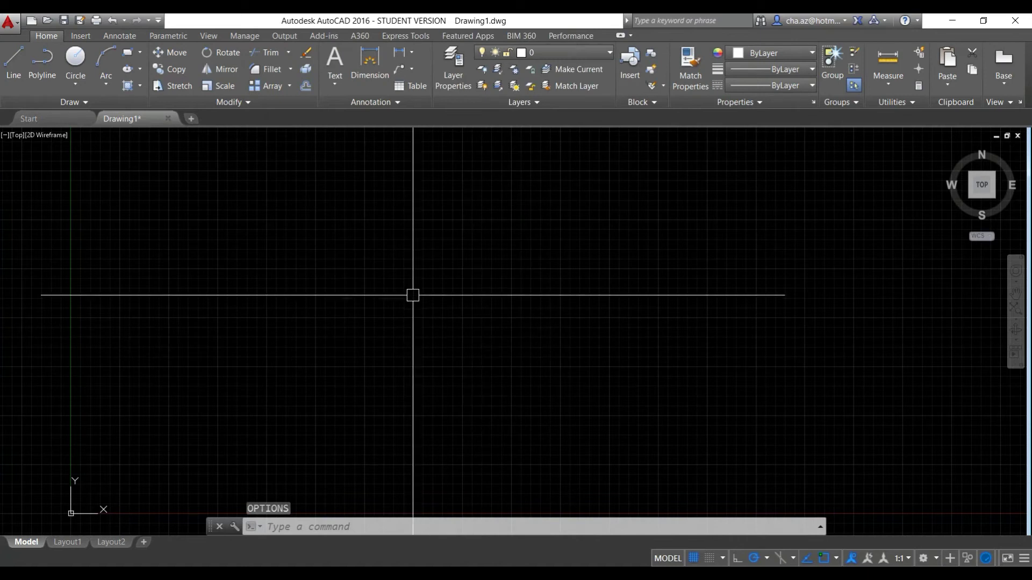
left_click(455, 271)
left_click(581, 326)
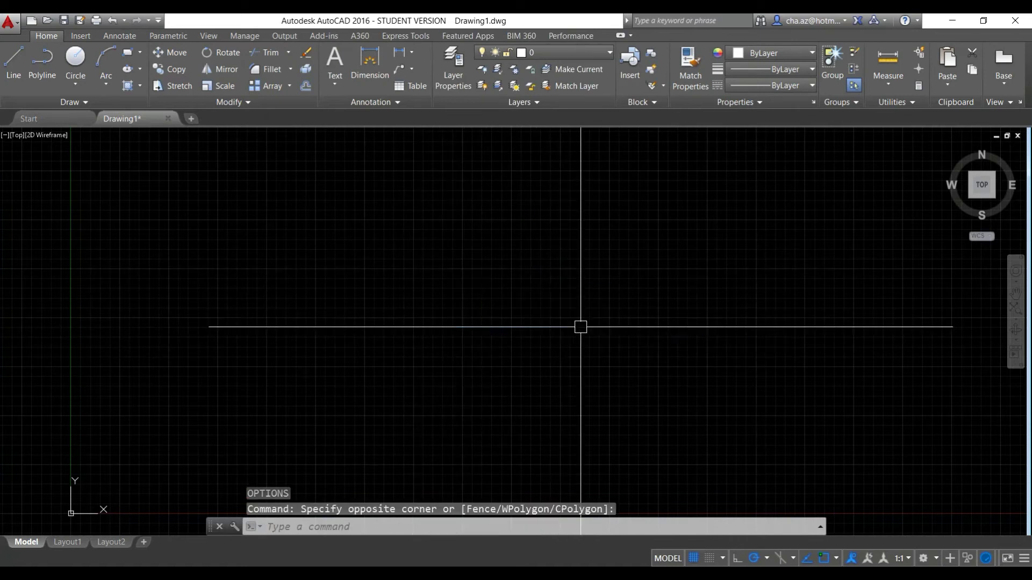
left_click(577, 326)
left_click(448, 272)
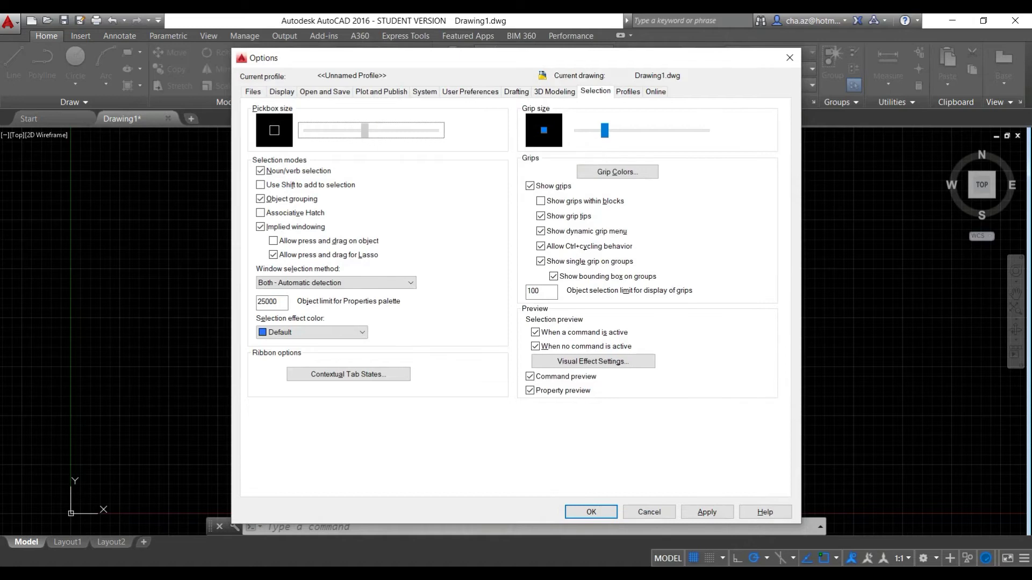
Reduce the selection pickbox size slightly in the selection options.
left_click_drag(365, 130, 352, 130)
Switch automatic save off and back on in the file safety precautions, and accept the options.
left_click(515, 92)
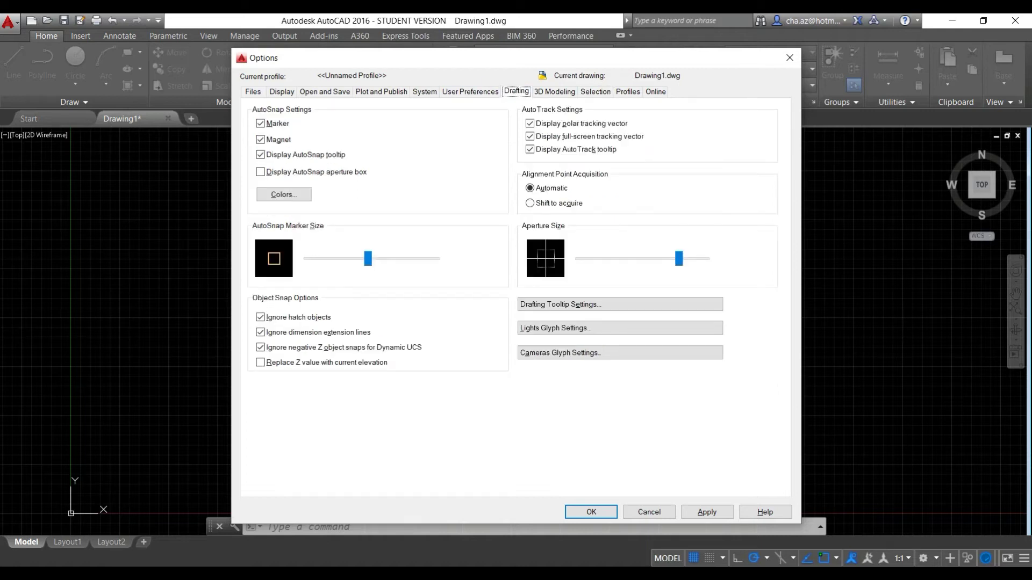
left_click(470, 91)
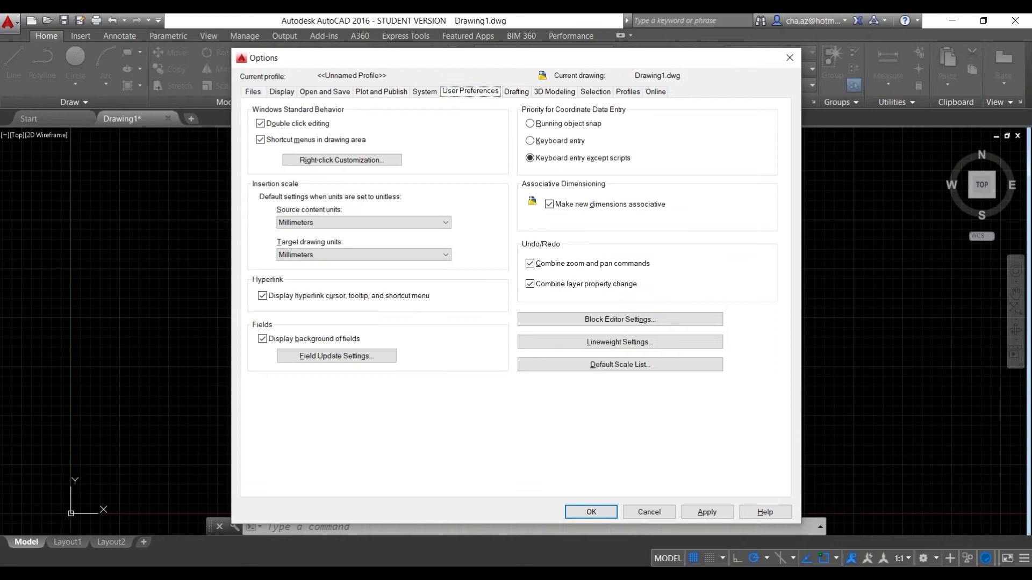
left_click(425, 91)
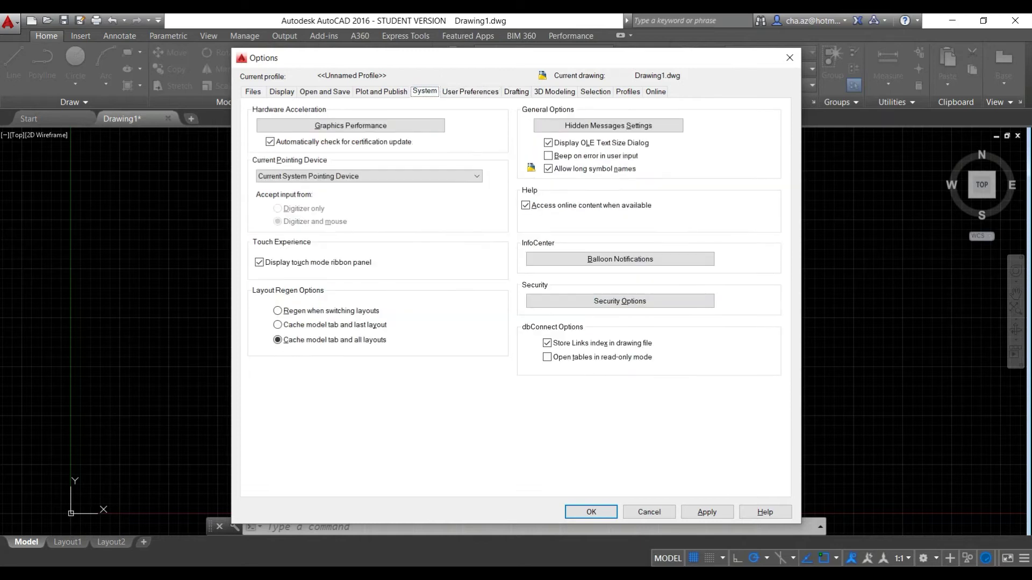
left_click(381, 91)
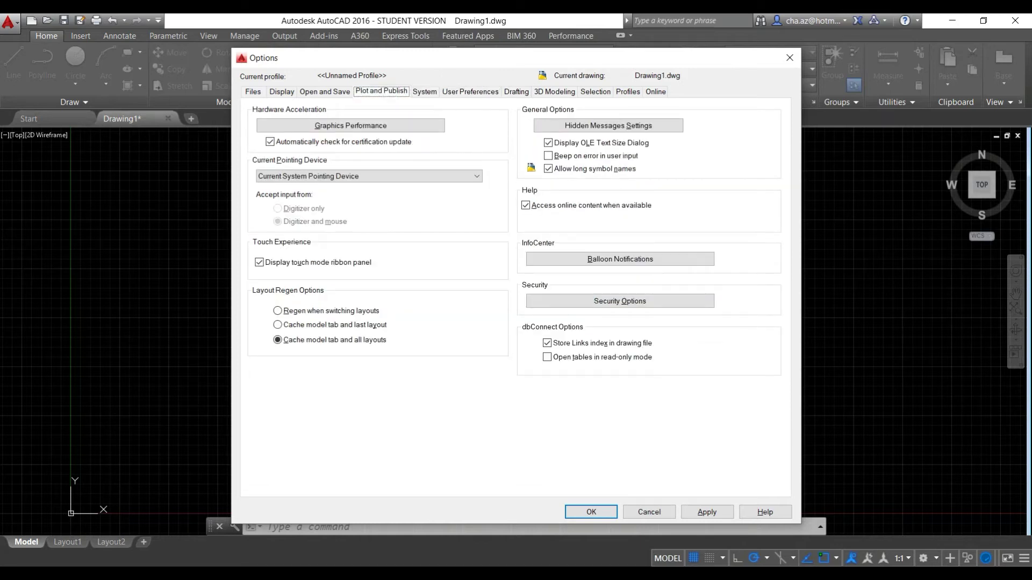
left_click(325, 91)
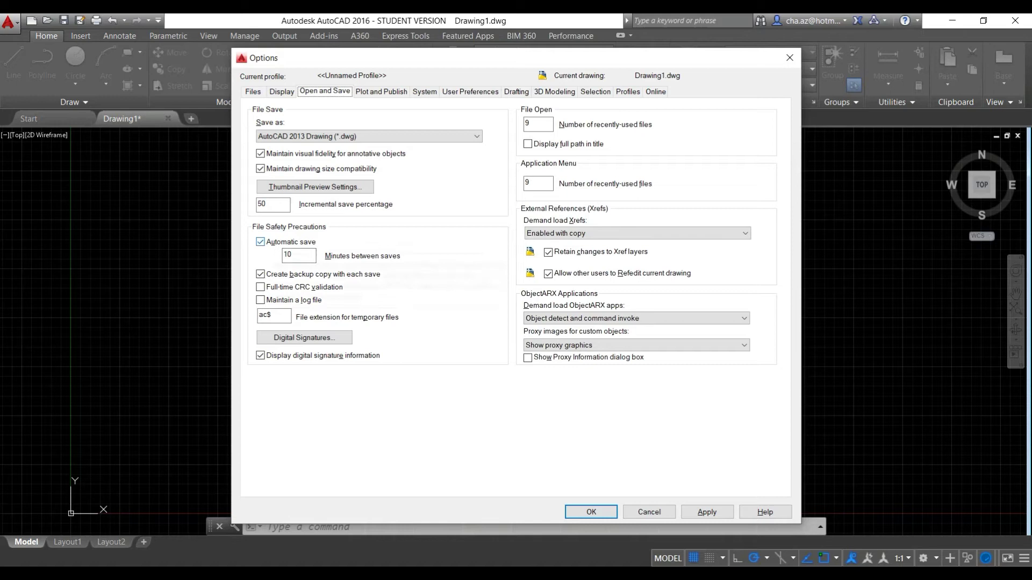
left_click(260, 242)
left_click(260, 242)
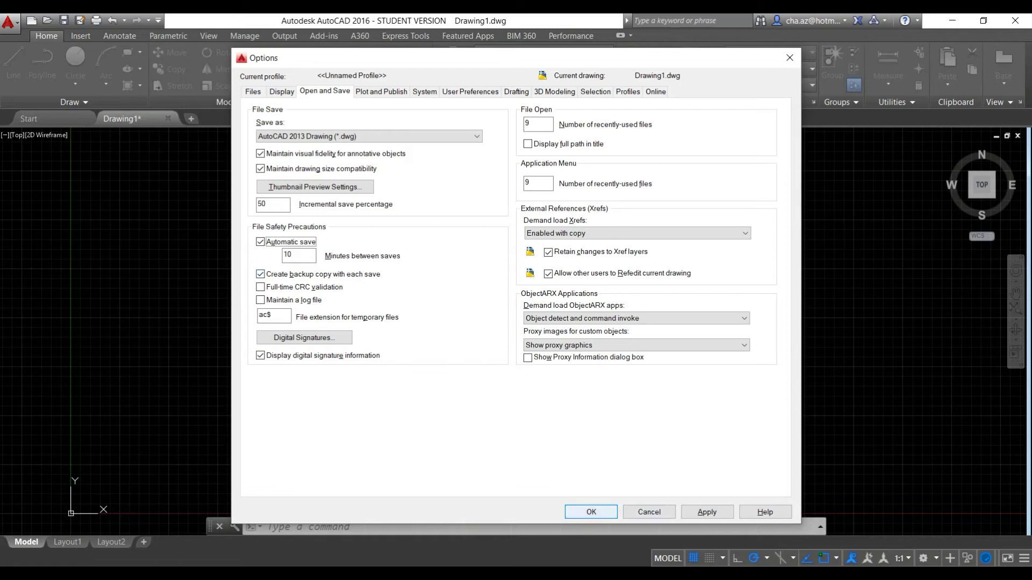
left_click(590, 512)
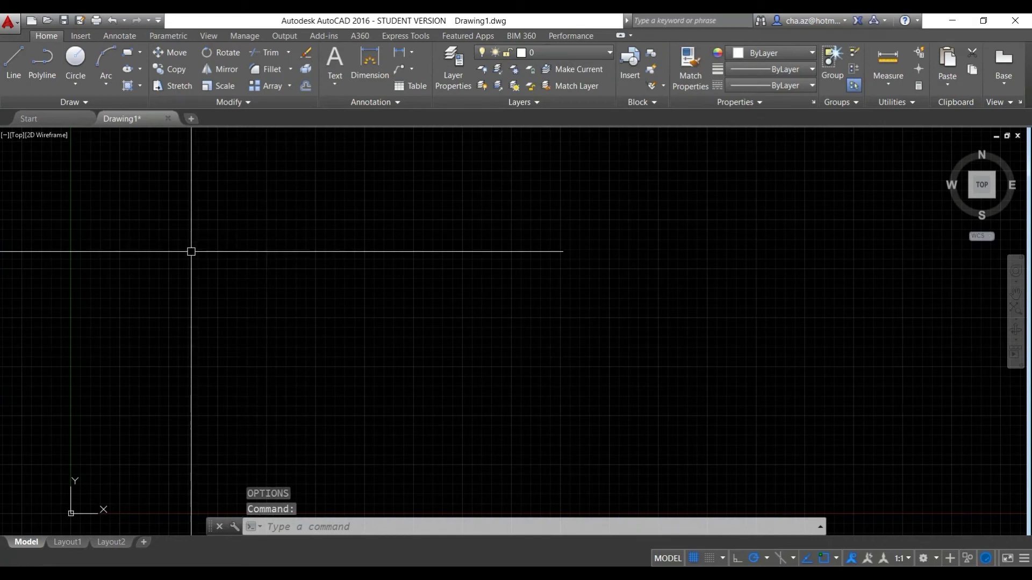
Configure the drawing's length units as Decimal with a precision of 0.00.
left_click(9, 22)
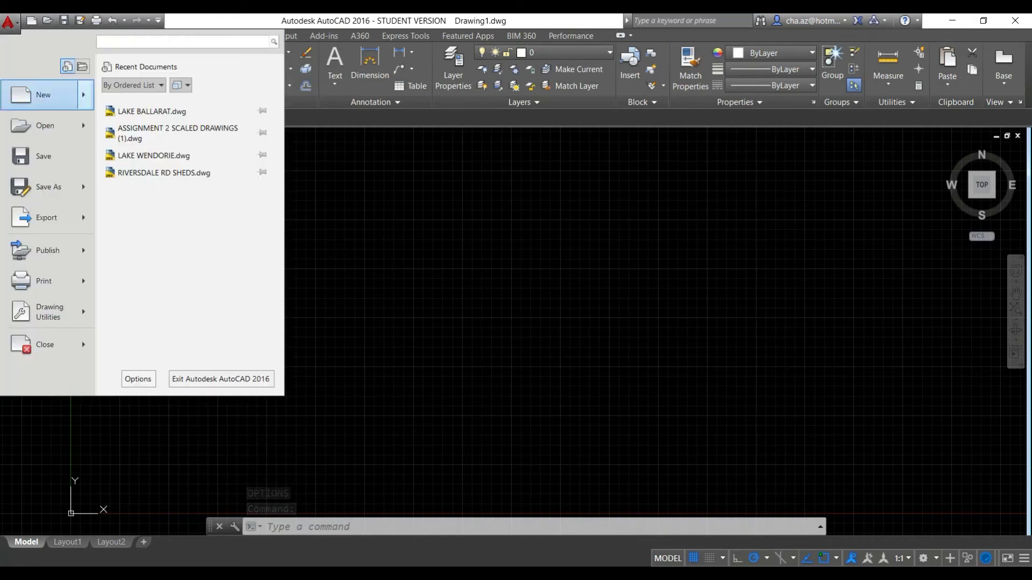
mouse_move(48, 312)
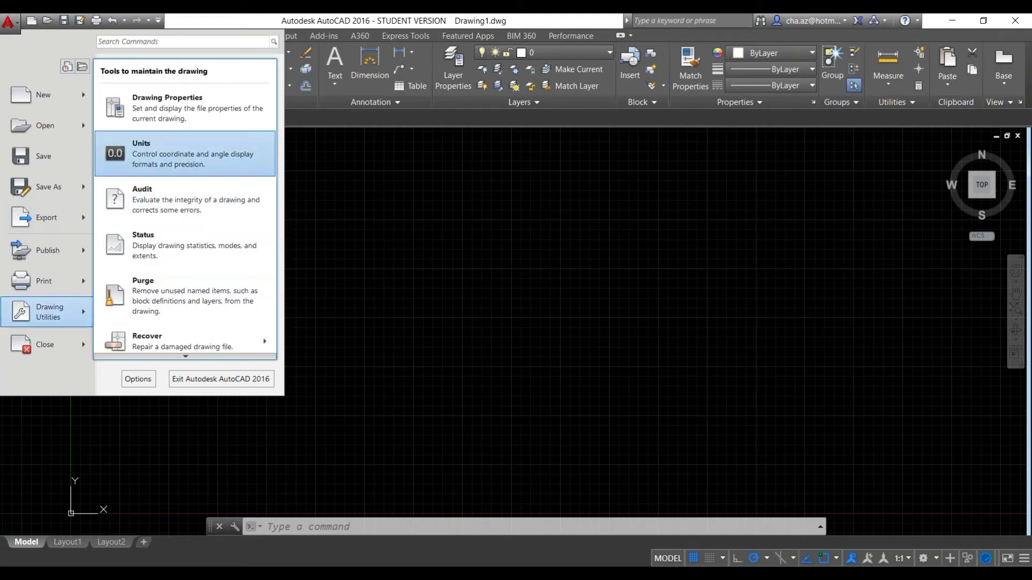
left_click(184, 154)
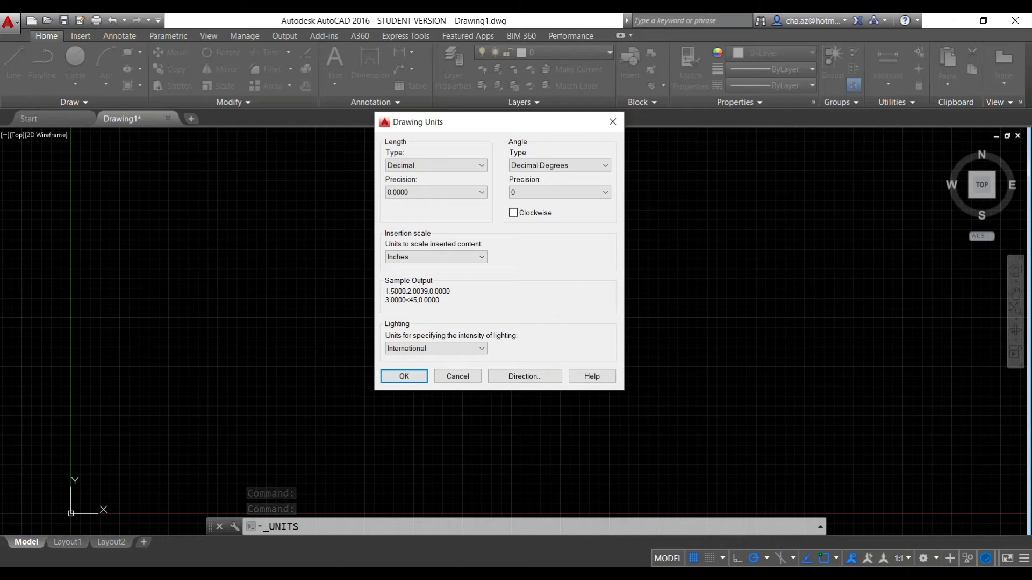
left_click(475, 165)
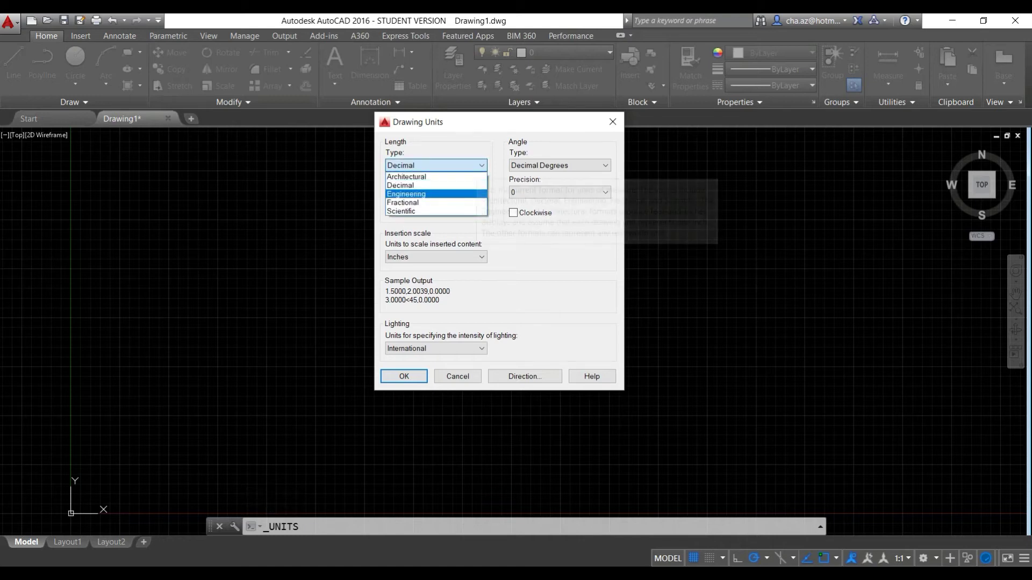
left_click(456, 186)
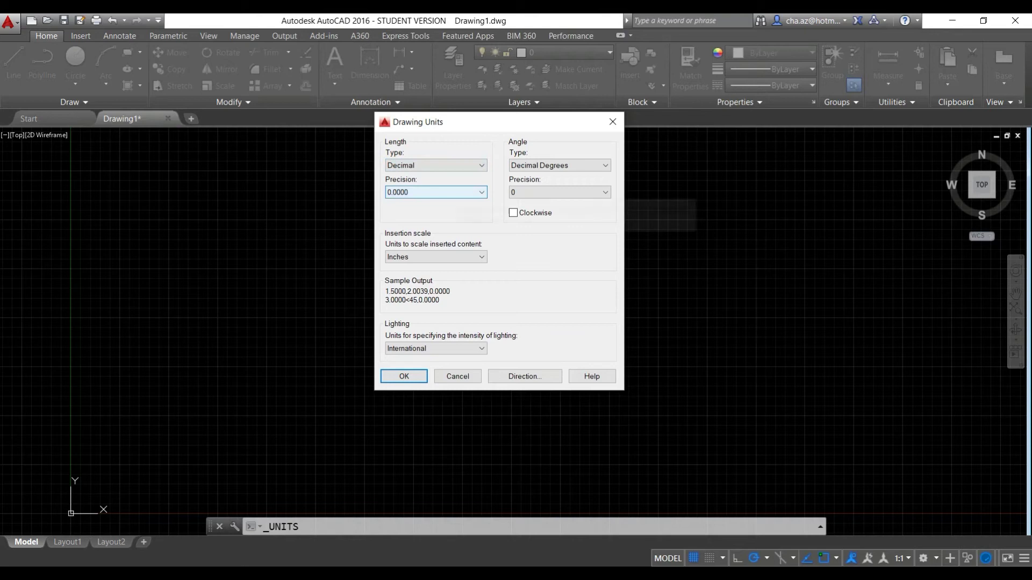
left_click(456, 192)
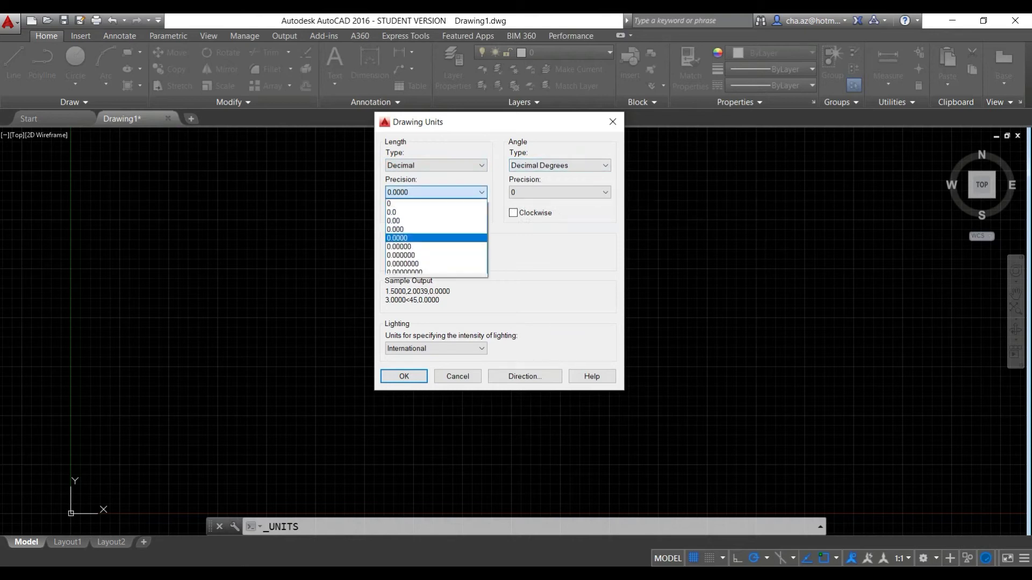
key("Down")
key("Down")
key("Down")
key("Down")
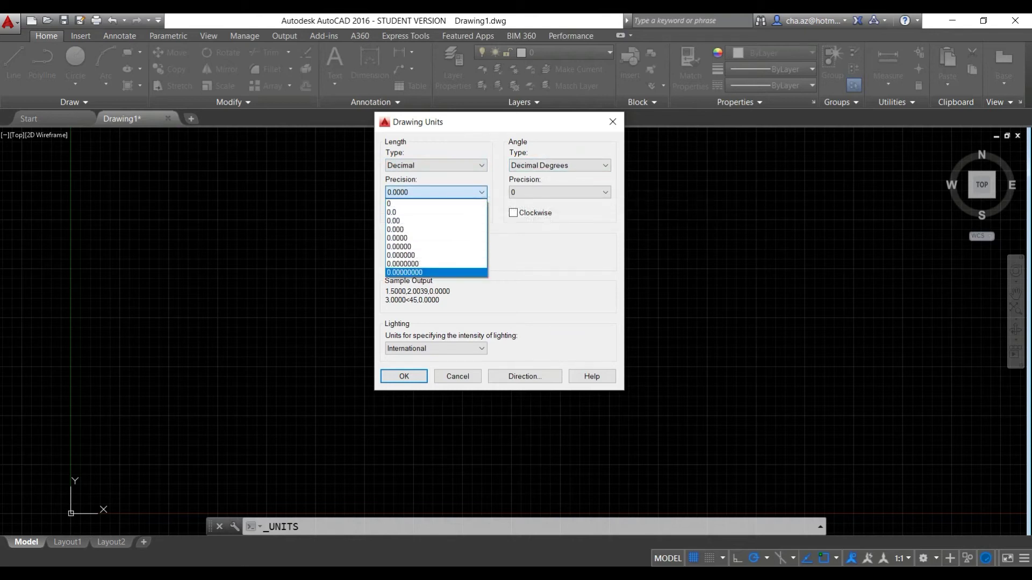
key("Up")
key("Up")
key("Up")
key("Up")
key("Up")
key("Up")
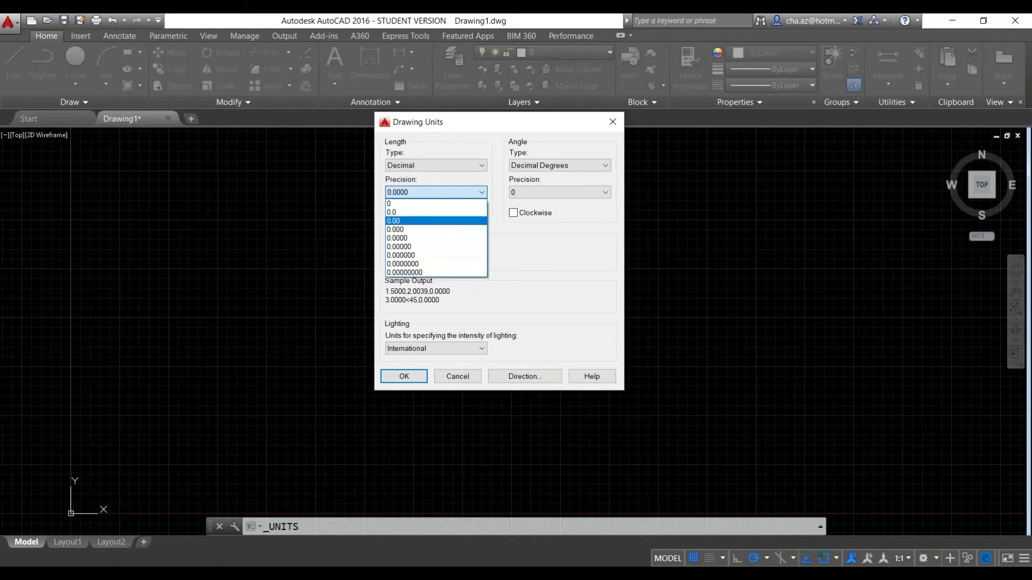
key("Return")
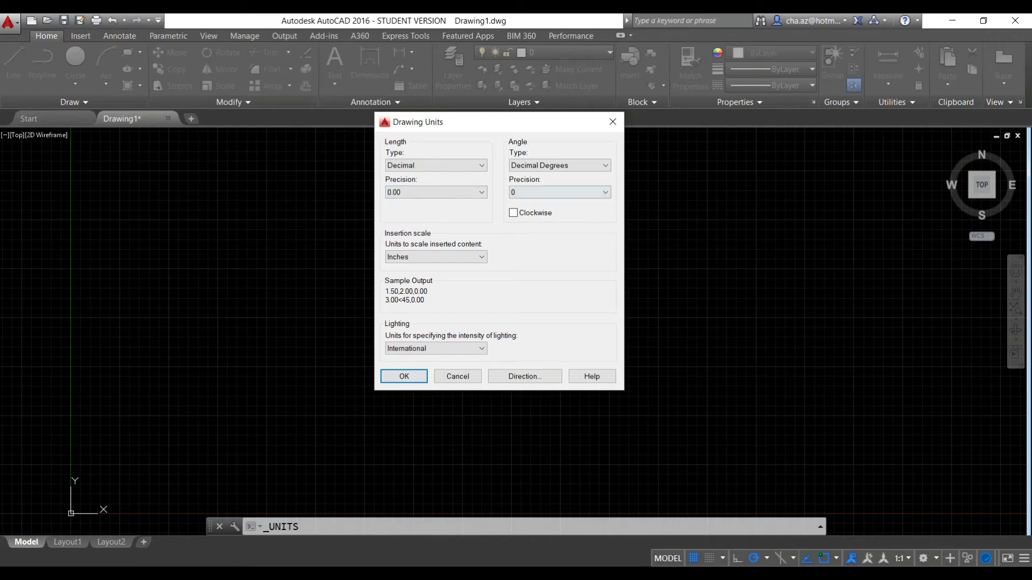
Keep the drawing's angle units as Decimal Degrees and accept the drawing units.
left_click(559, 166)
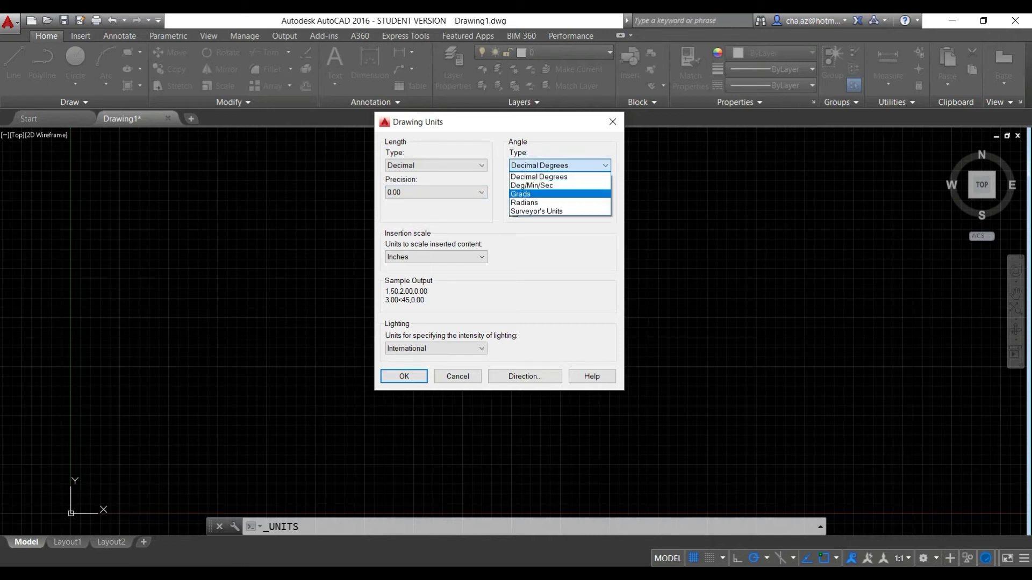
key("Up")
key("Up")
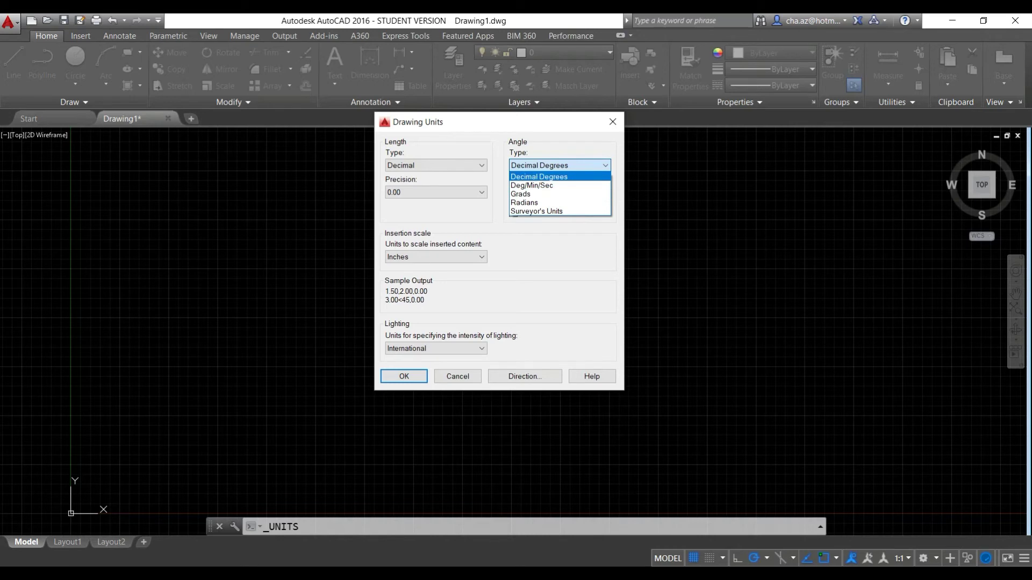
key("Return")
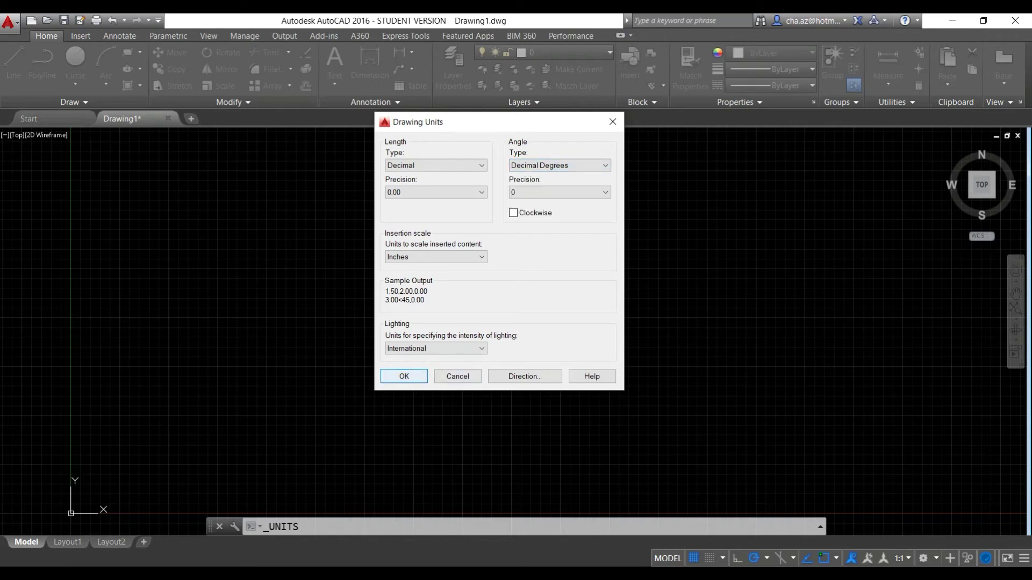
key("Return")
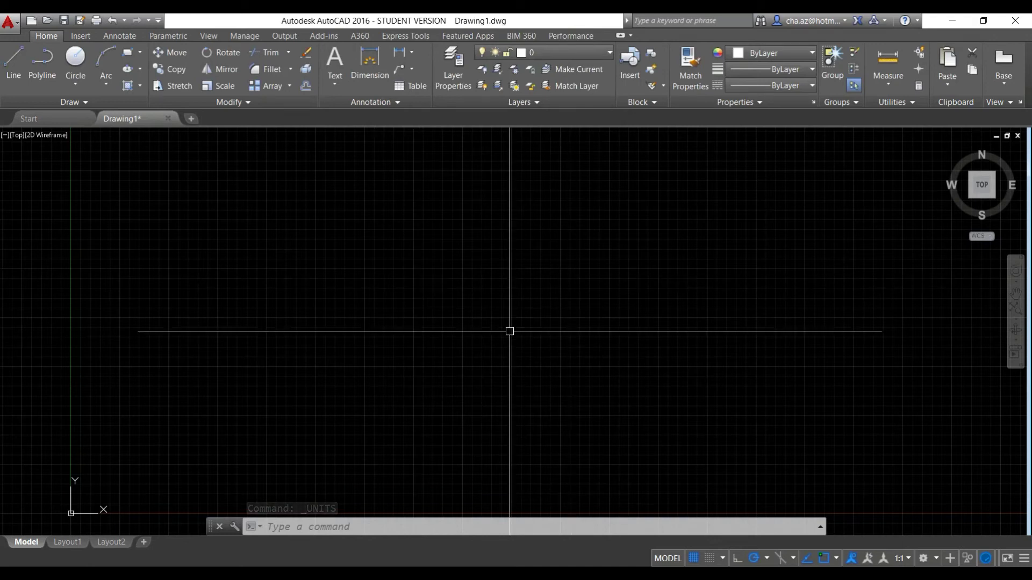
Try the C alias by starting a circle in the middle of the empty drawing area, and cancel it.
type("C")
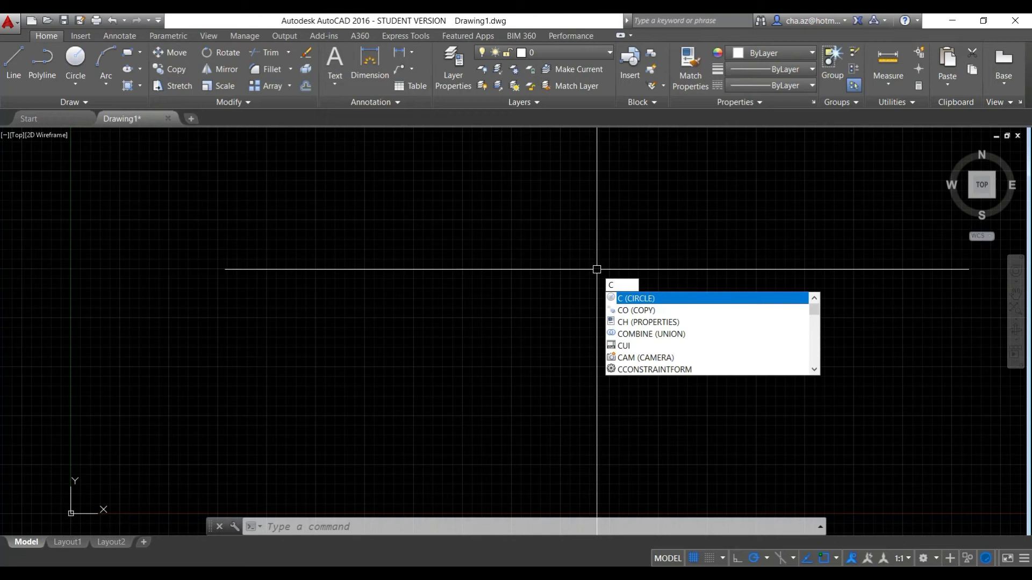
key("Escape")
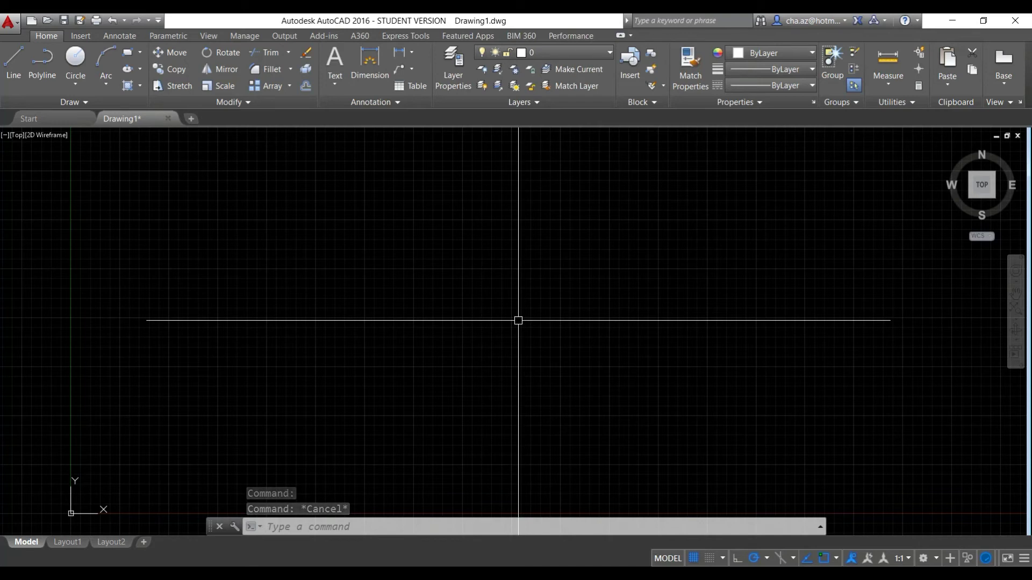
type("c")
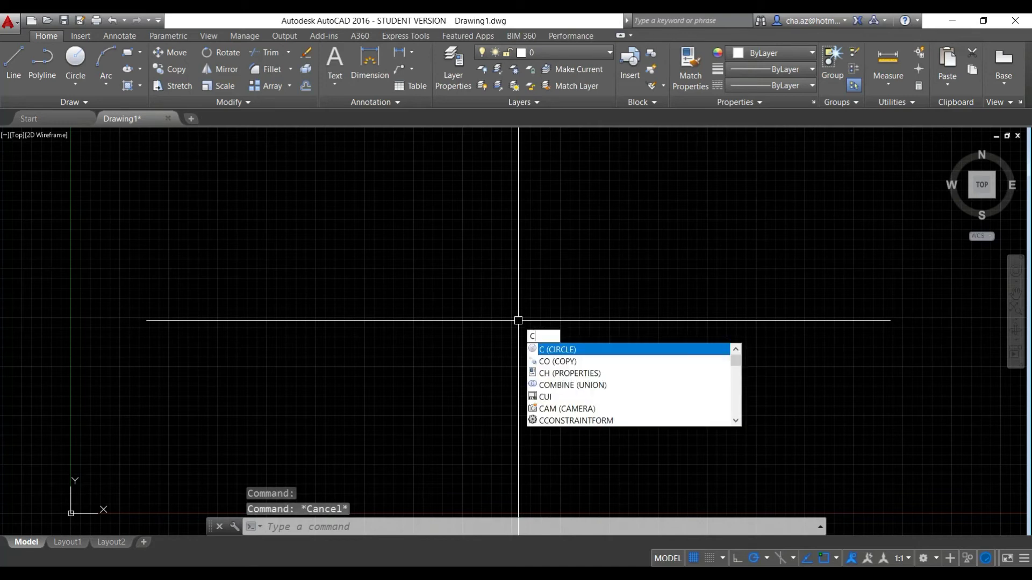
key("Return")
left_click(559, 297)
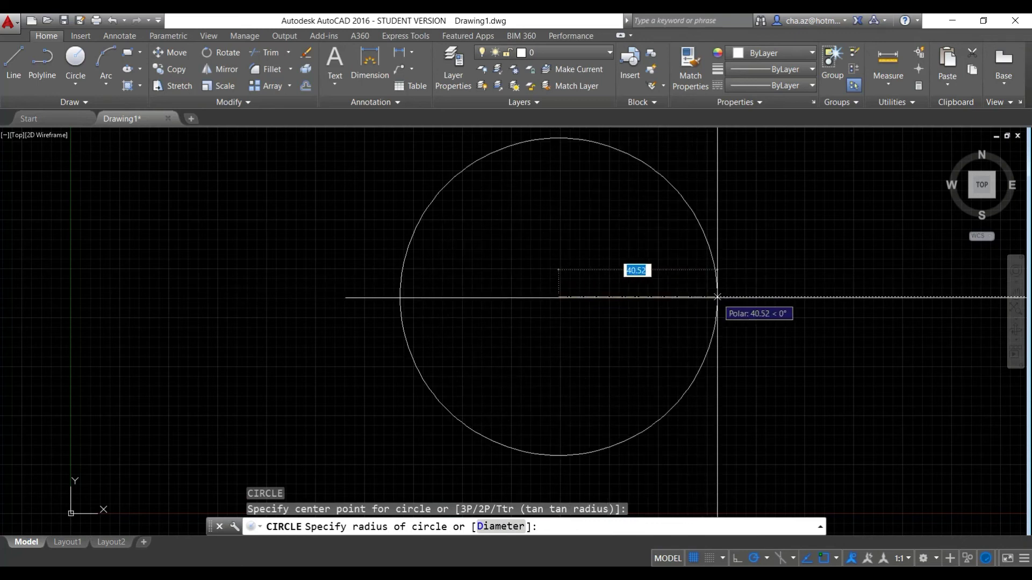
key("Escape")
Try the CO alias by starting Copy with a selection window in the empty drawing area, and cancel it.
type("c")
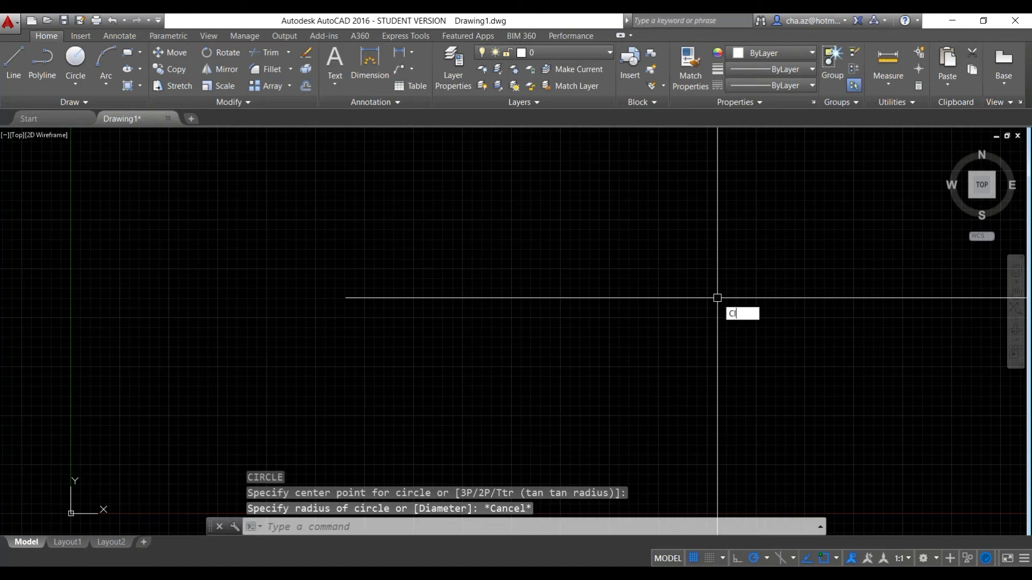
type("i")
key("BackSpace")
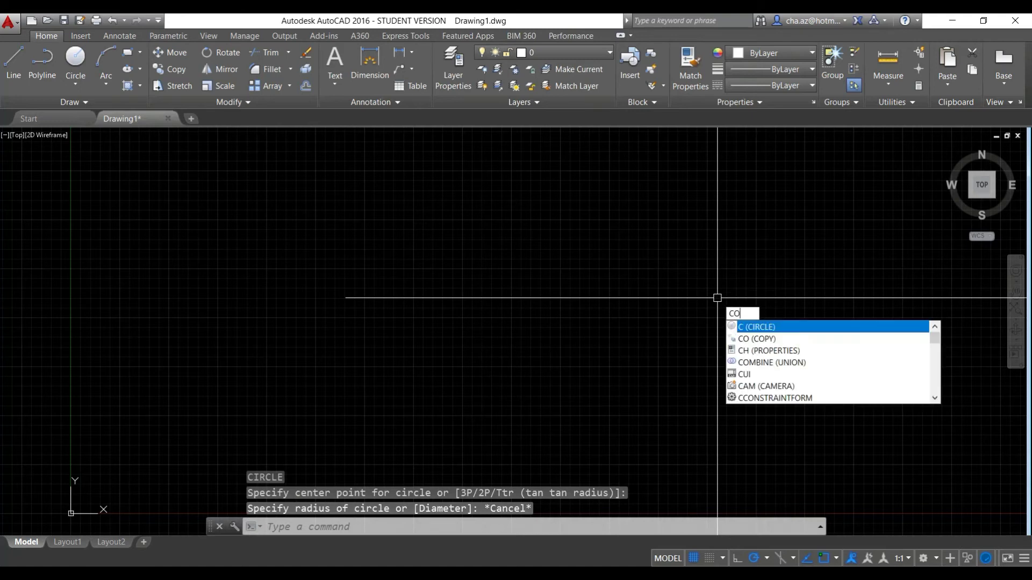
type("o")
key("Return")
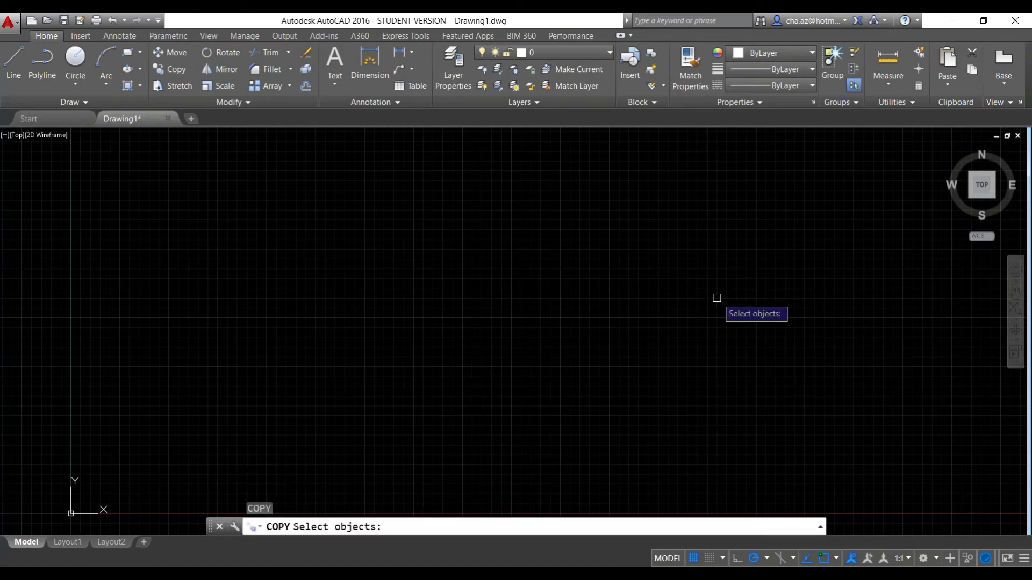
left_click(559, 275)
left_click(598, 281)
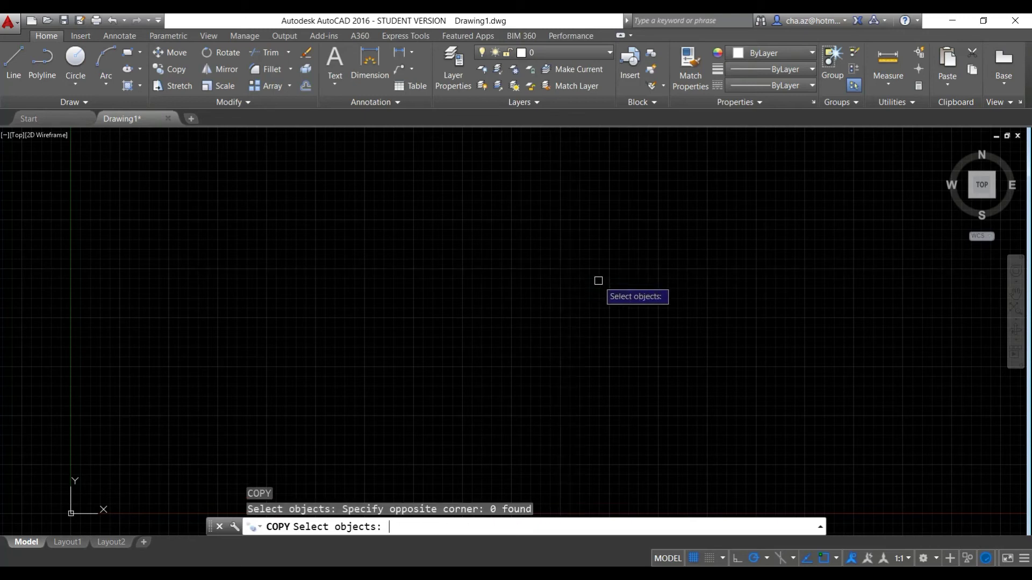
key("Escape")
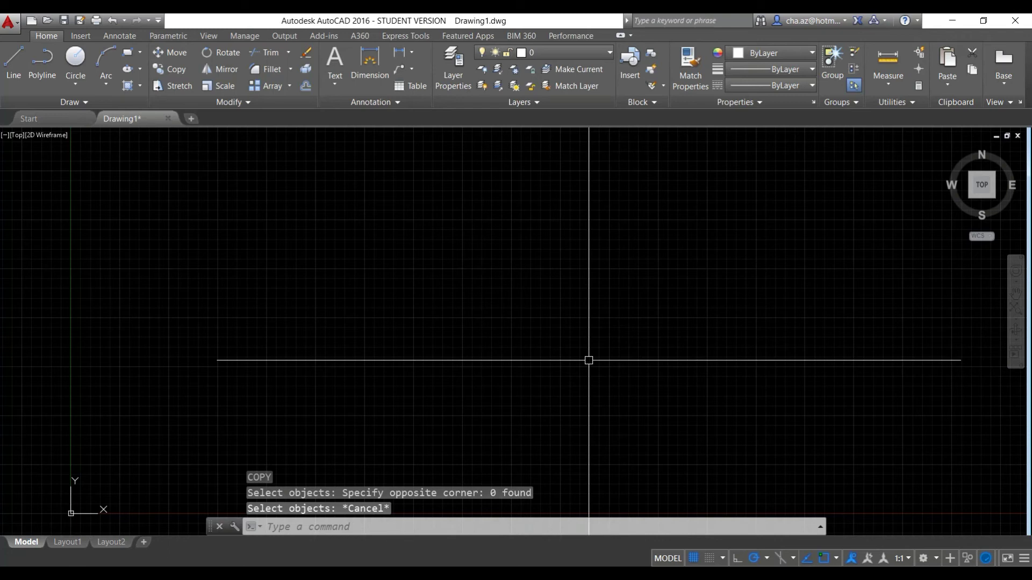
Open the Alias Editor with ALIASEDIT and edit the CIRCLE command's alias to CI.
type("ALIAS")
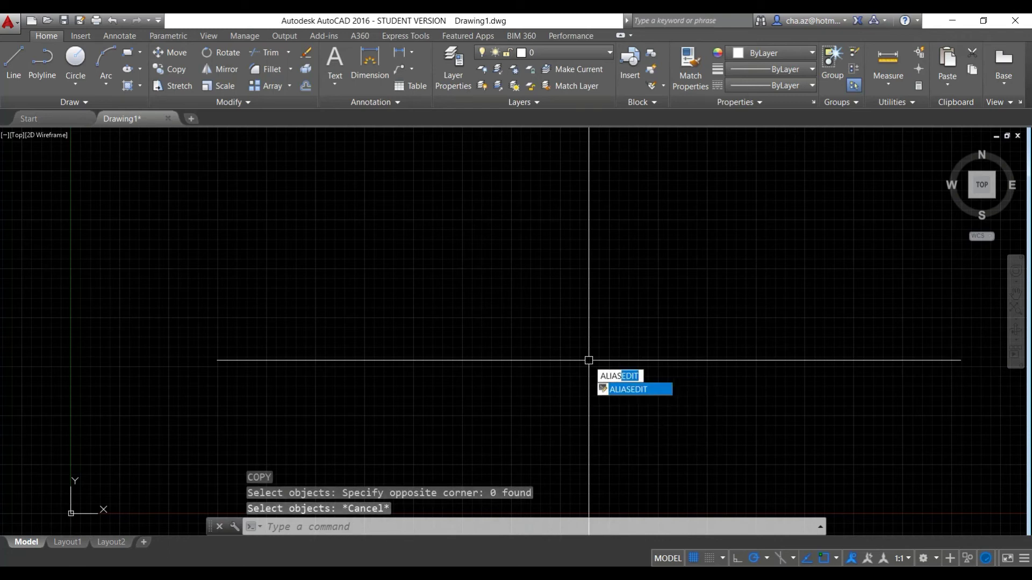
key("Return")
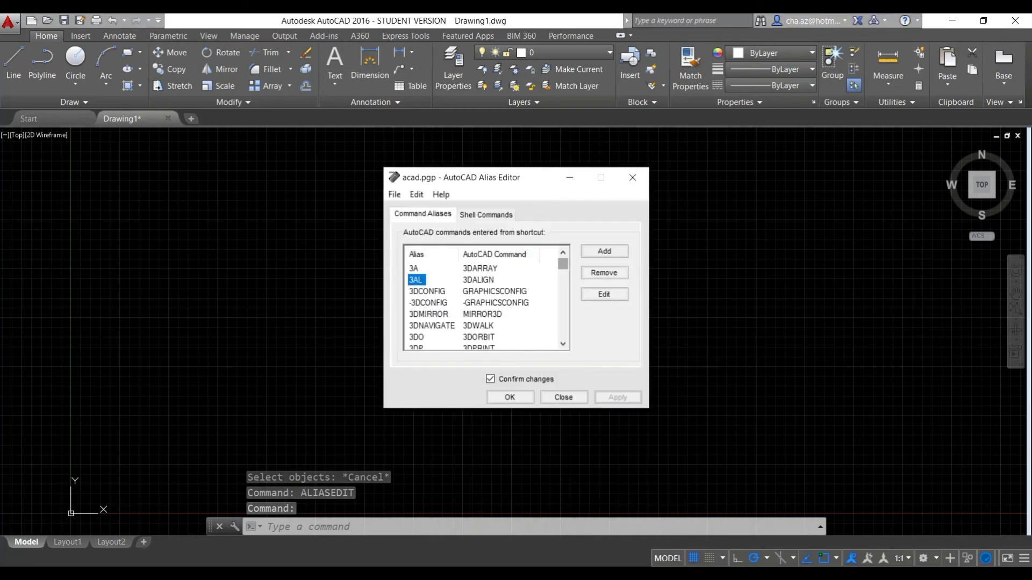
scroll(481, 306, "down", 1)
scroll(481, 307, "down", 20)
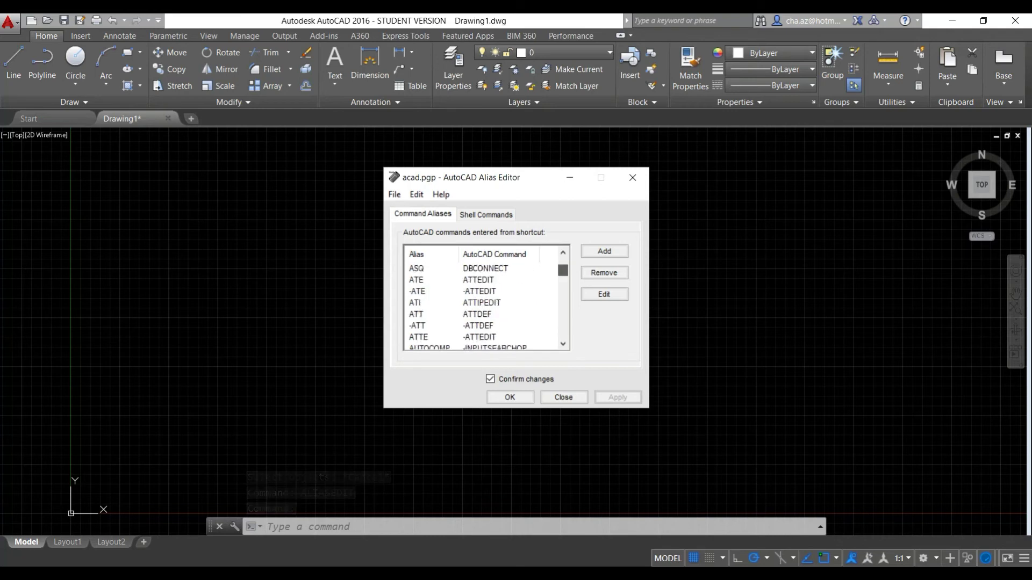
scroll(481, 307, "down", 8)
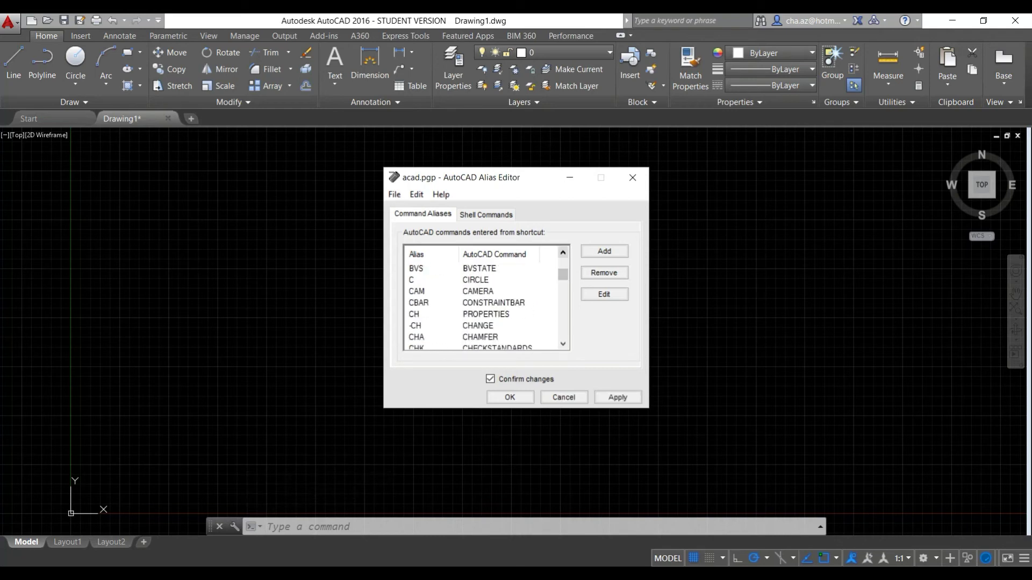
scroll(481, 307, "up", 1)
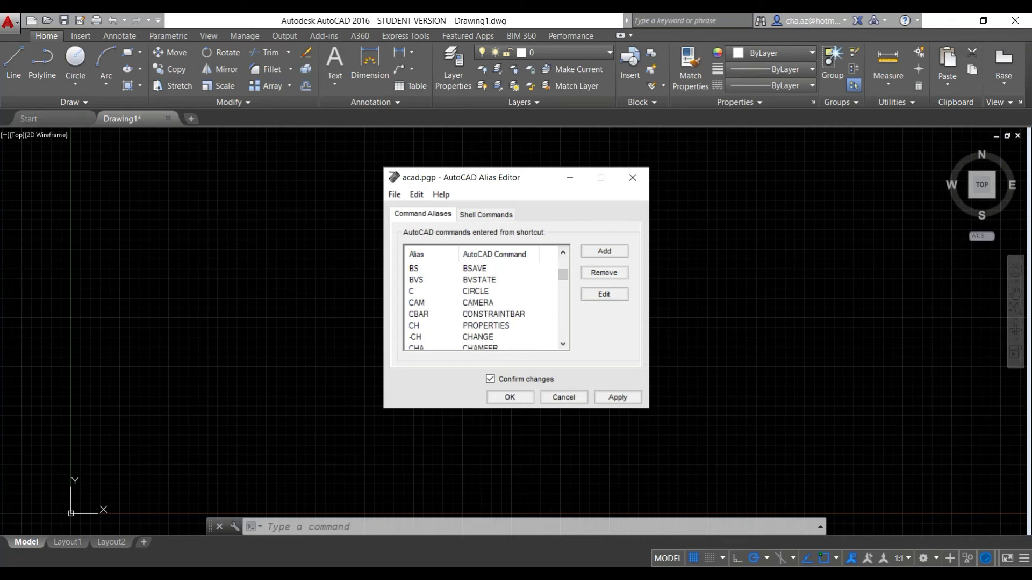
left_click(411, 291)
left_click(604, 294)
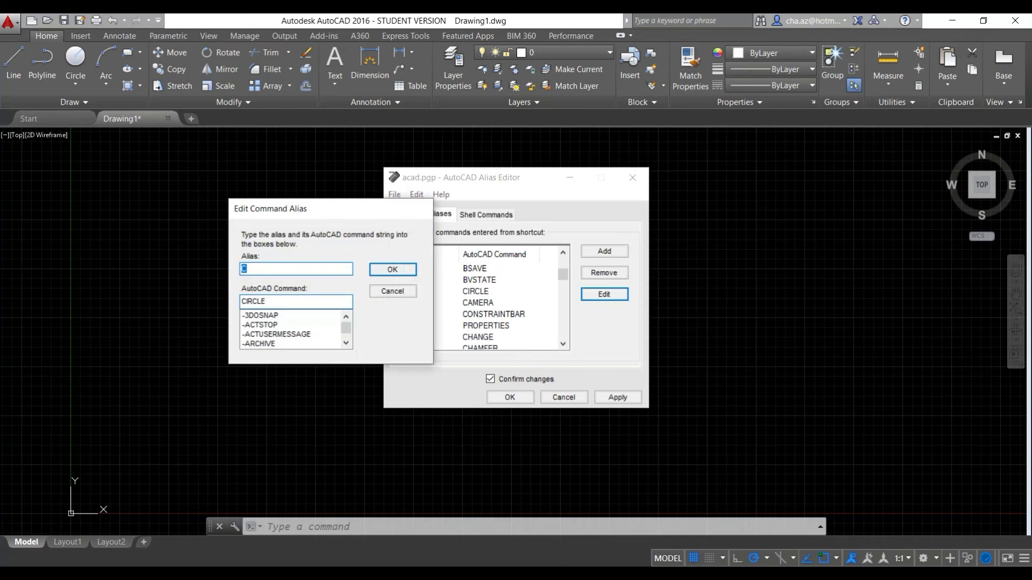
type("I")
key("Return")
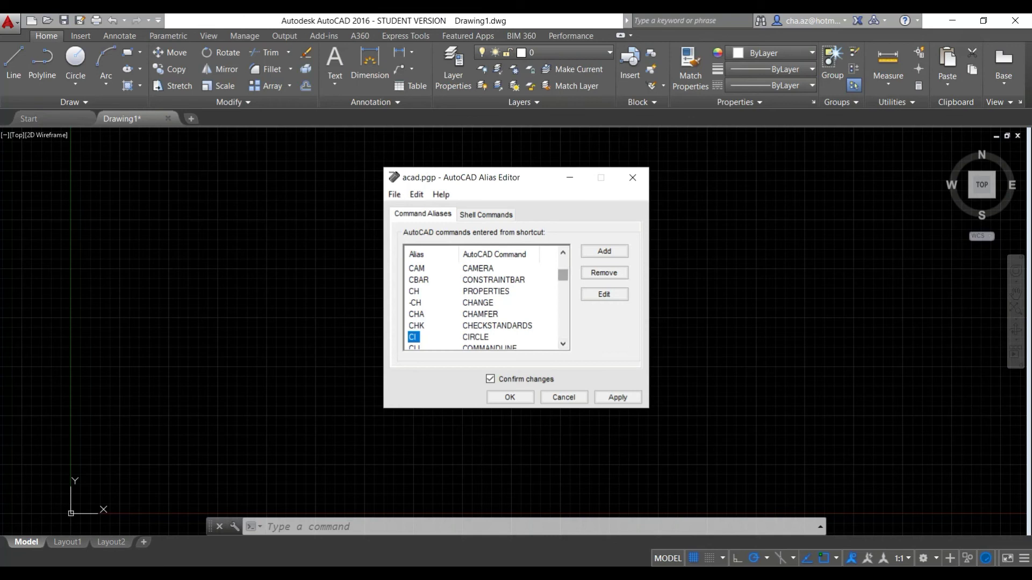
Remove the remaining C alias of the CIRCLE command from the command aliases.
scroll(483, 301, "up", 1)
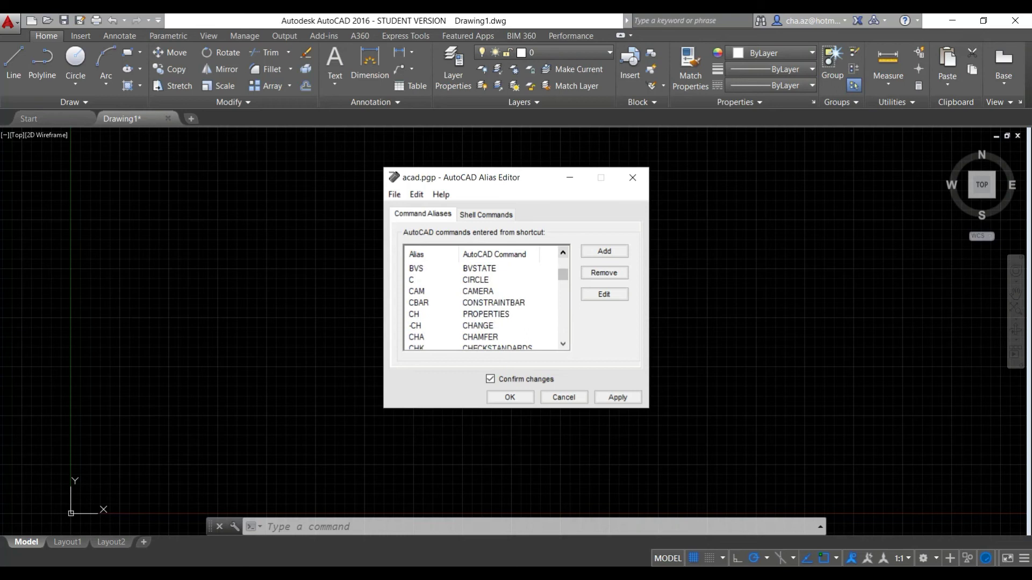
left_click(412, 280)
left_click(604, 272)
left_click(545, 346)
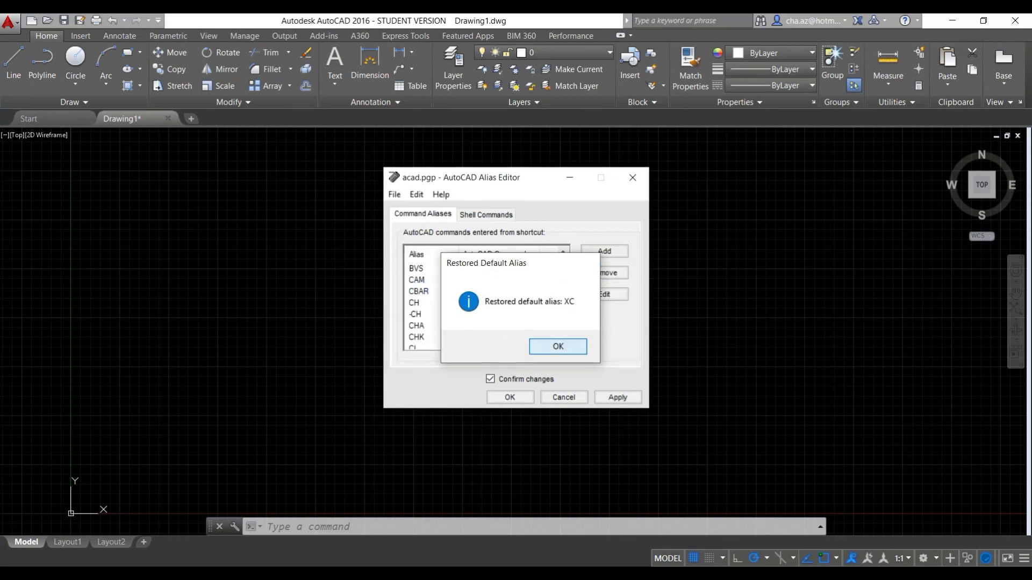
left_click(557, 347)
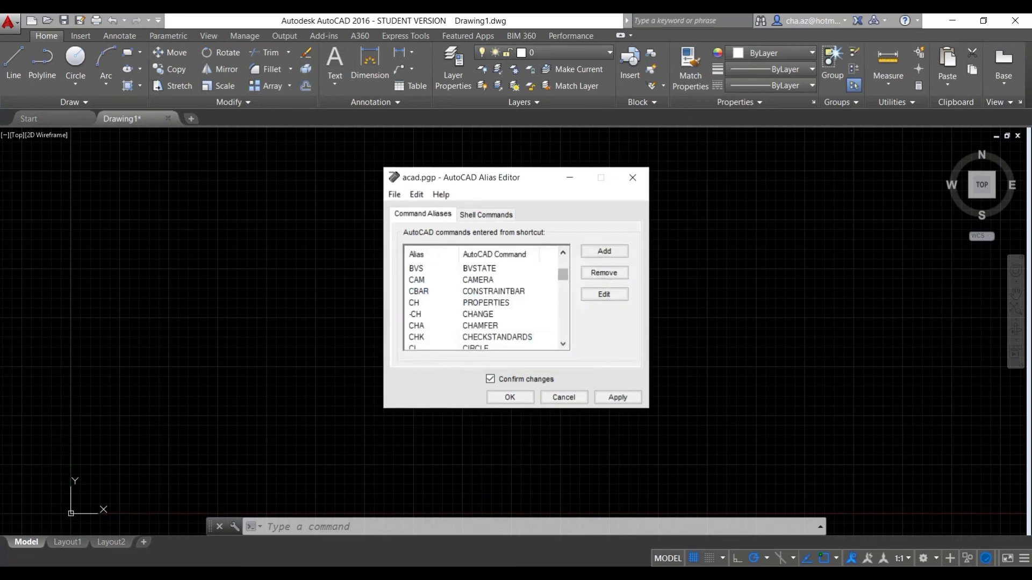
Edit the COPY command's alias from CO to C.
scroll(484, 307, "down", 2)
scroll(484, 307, "down", 1)
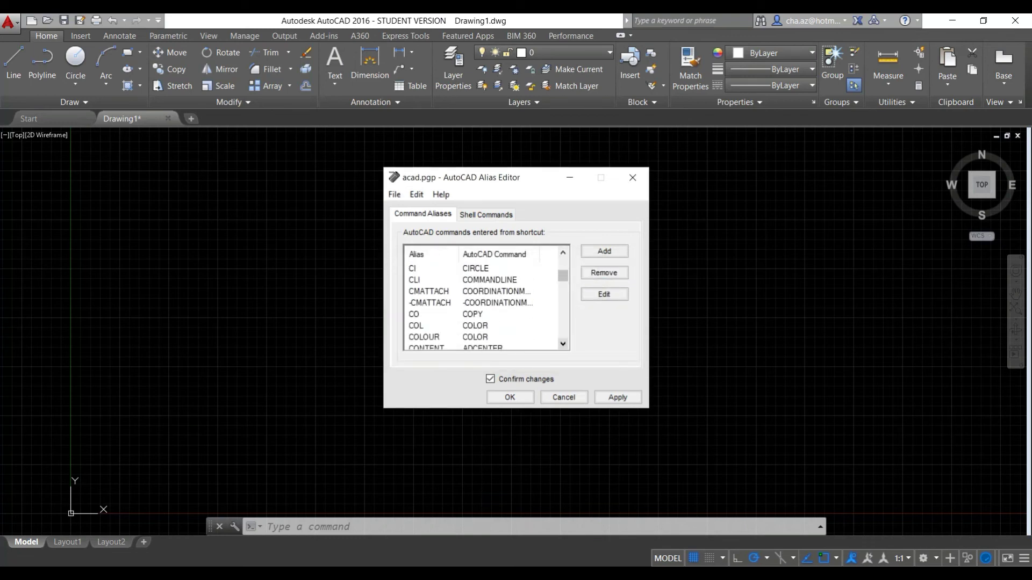
left_click(414, 315)
left_click(604, 294)
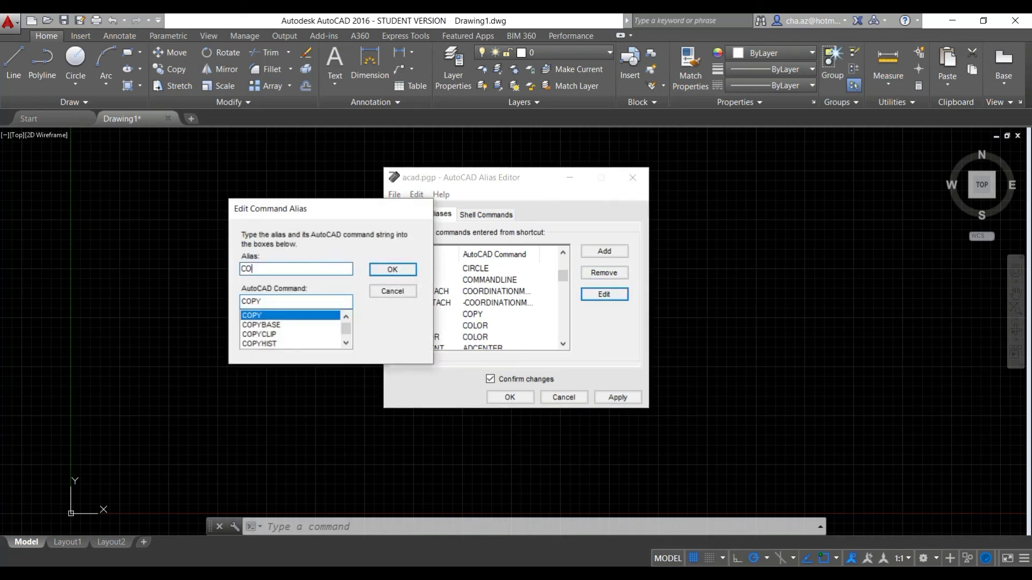
key("BackSpace")
key("Return")
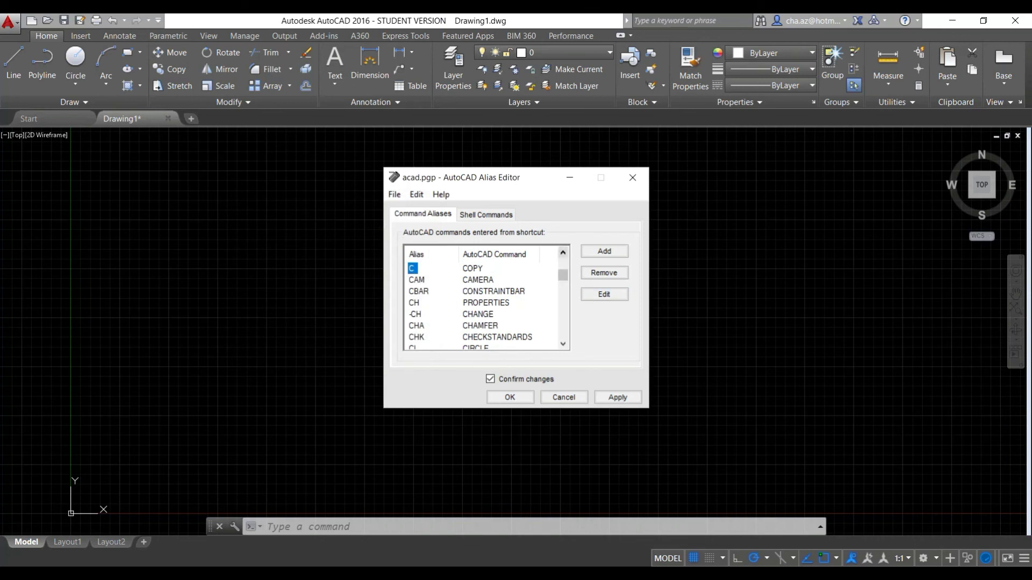
Apply the alias changes, overwriting the existing acad.pgp configuration file, and close the Alias Editor.
left_click(562, 252)
left_click(562, 252)
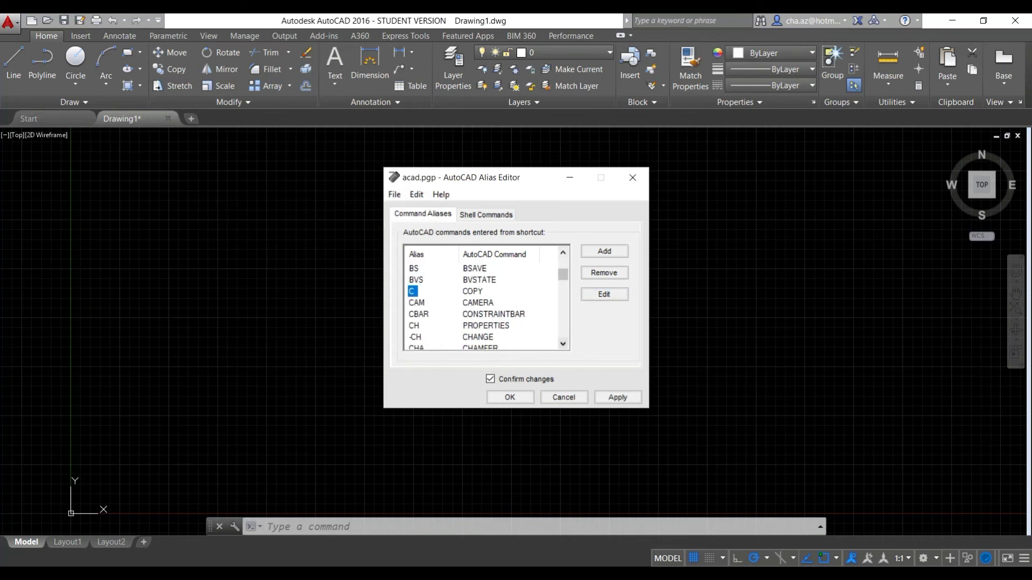
scroll(484, 301, "down", 3)
left_click(617, 397)
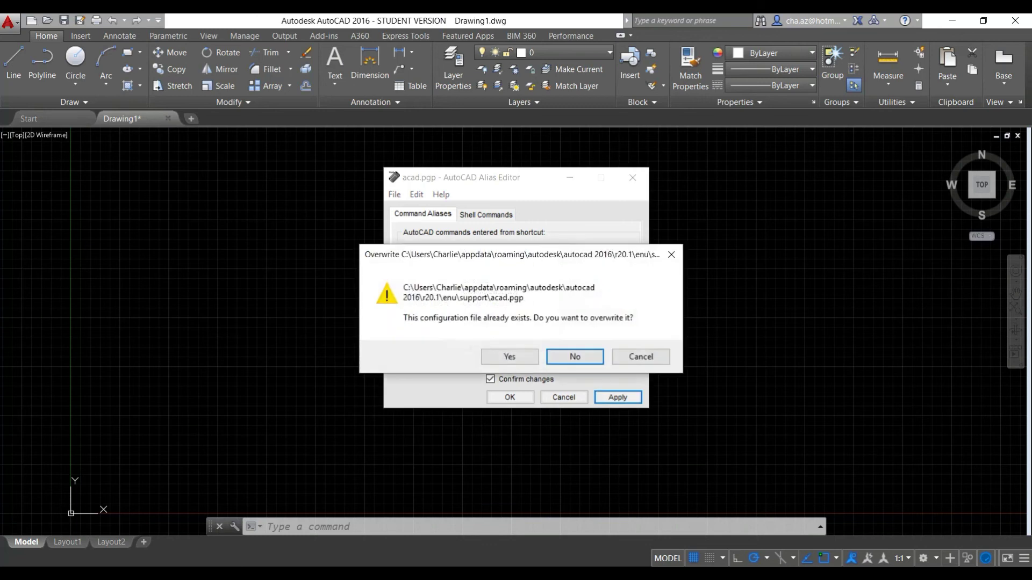
left_click(509, 357)
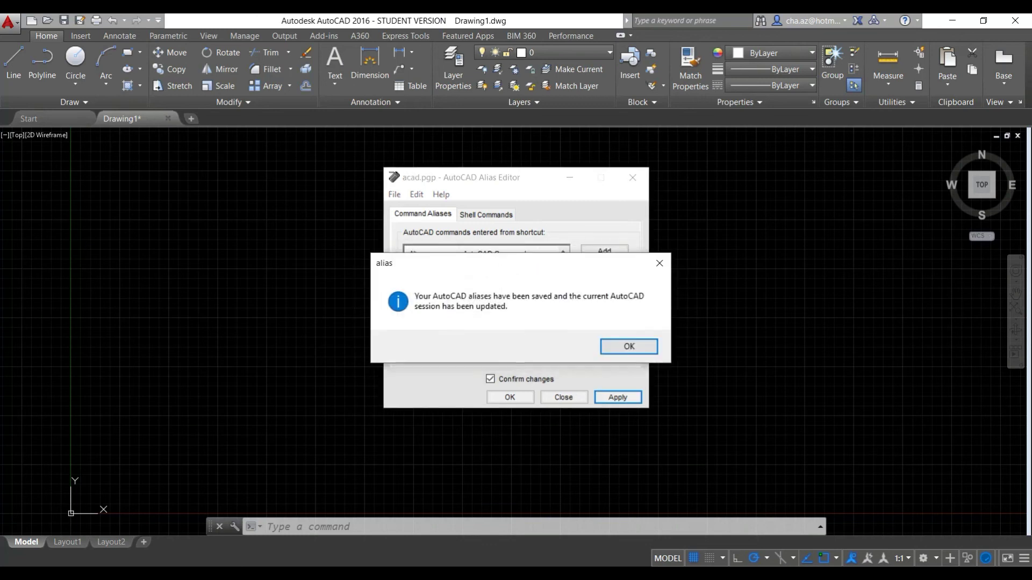
key("Return")
key("Return")
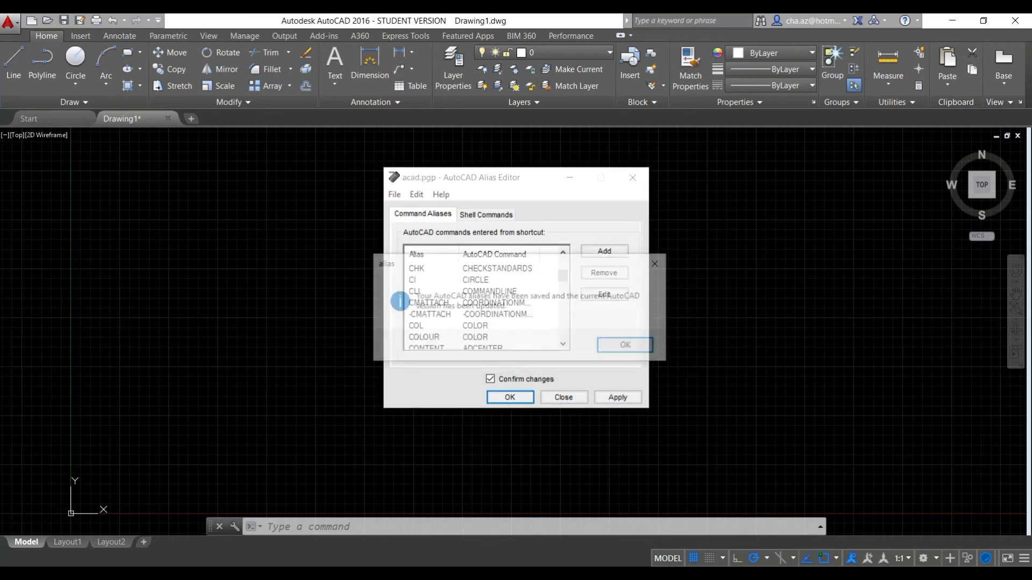
key("Return")
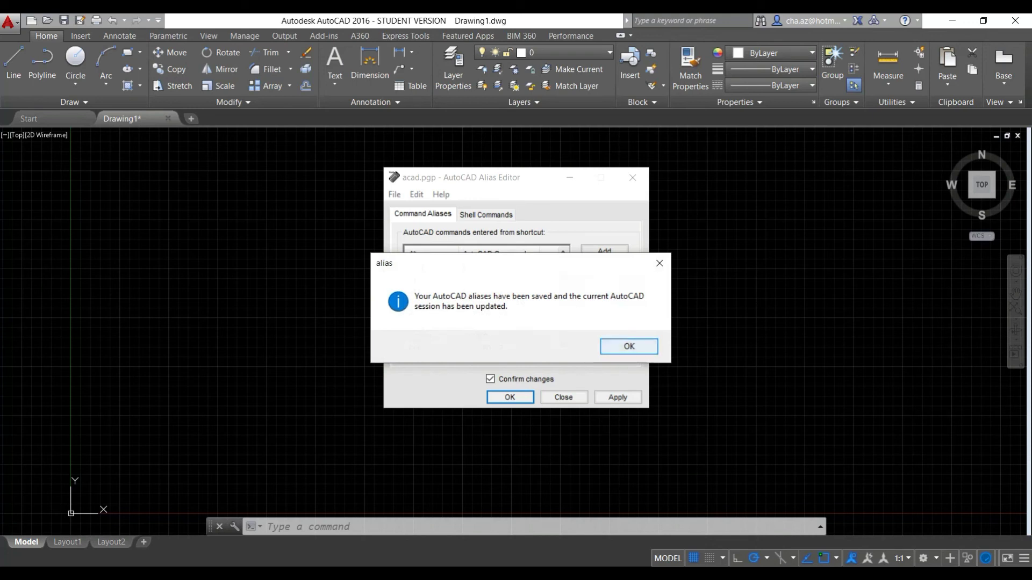
left_click(629, 346)
Check the new C and CI aliases at the command prompt, starting Copy with C and cancelling it.
type("C")
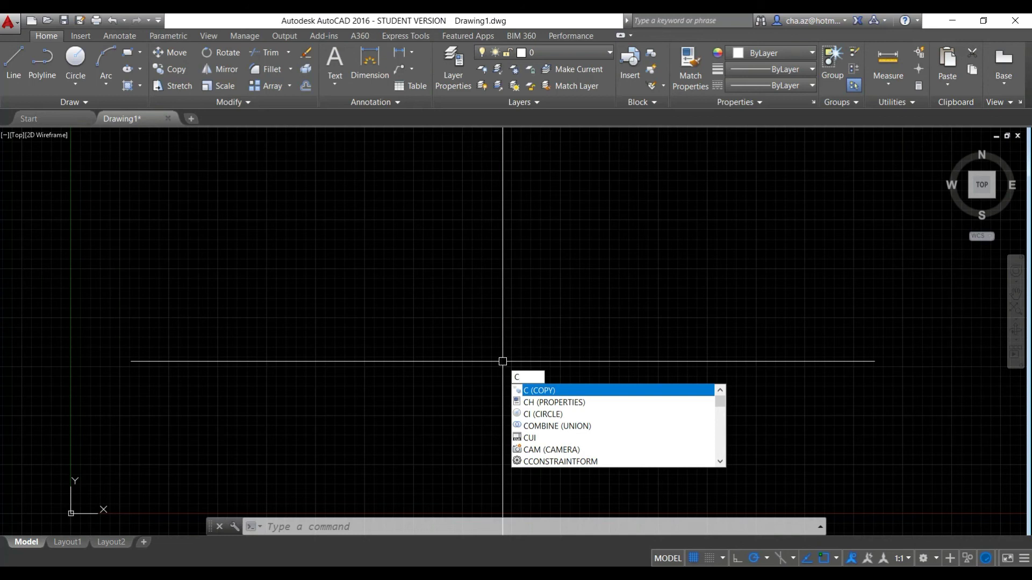
type("I")
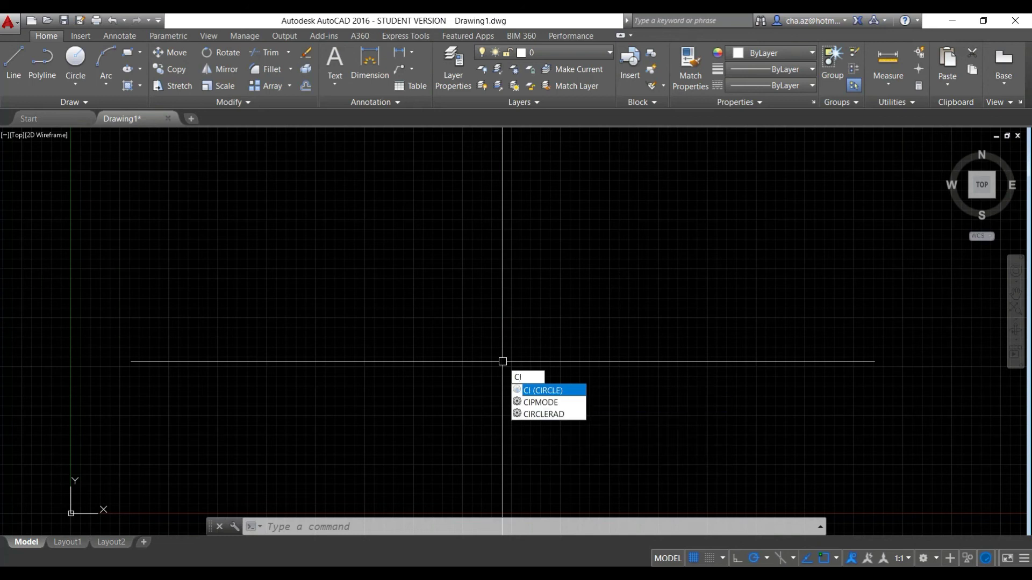
key("BackSpace")
key("Return")
key("Escape")
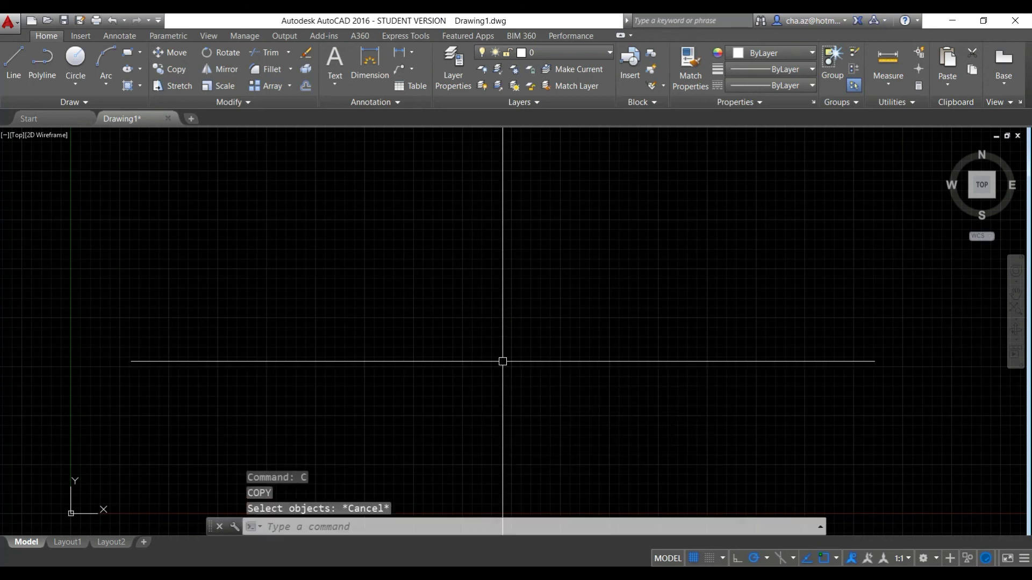
type("C")
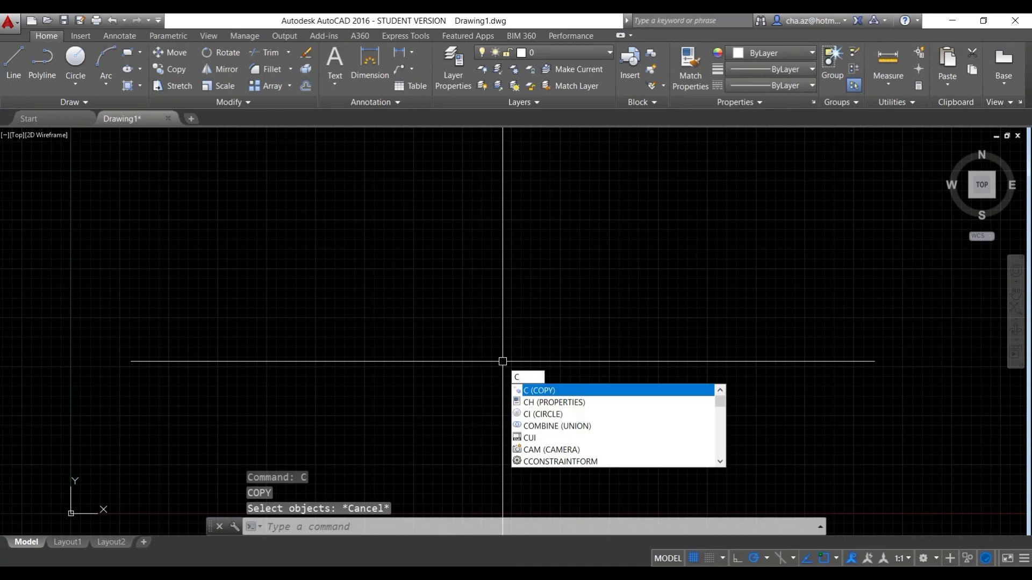
key("BackSpace")
key("Escape")
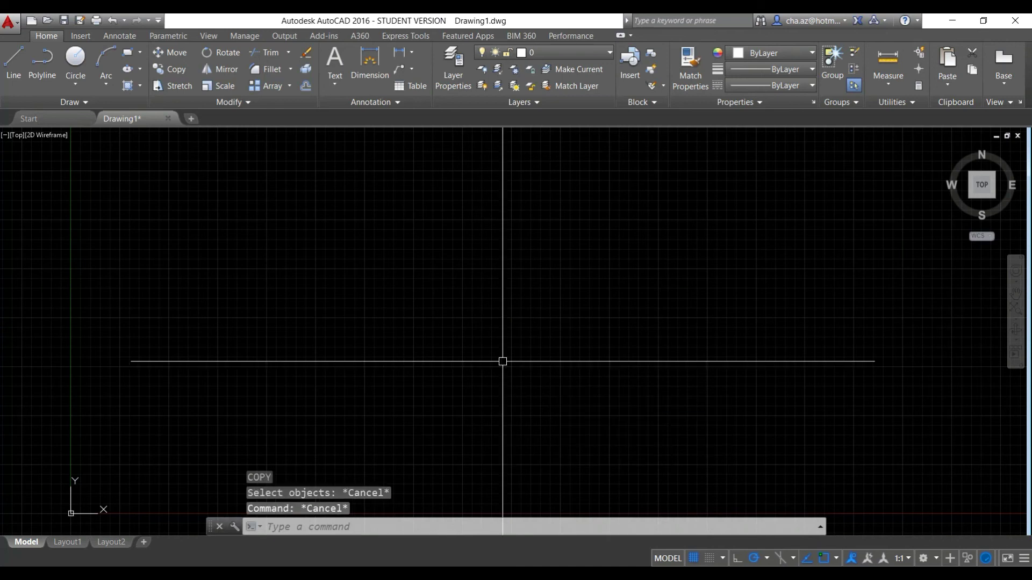